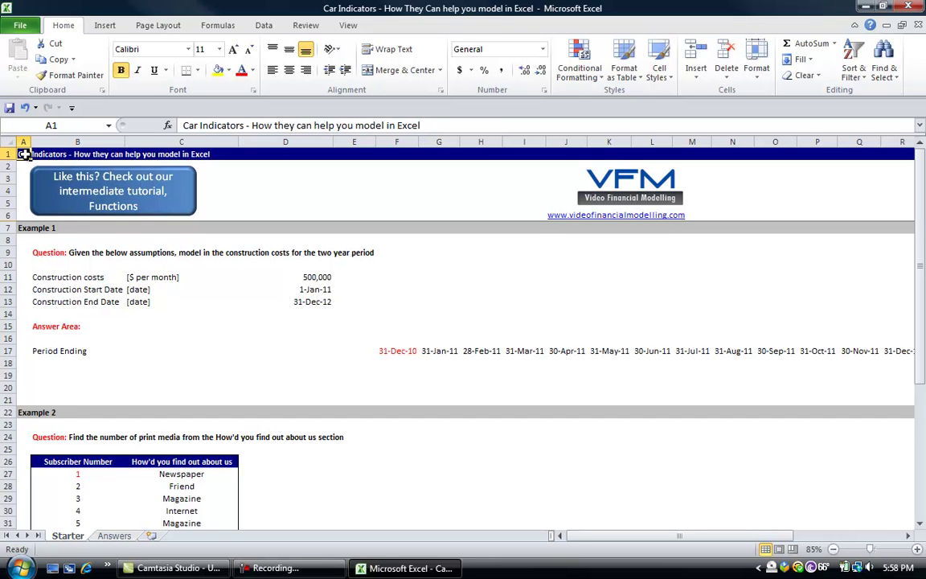
Step: Move past the Example 1 inputs and label B18 'Construction costs'
key("Down")
key("Down")
key("Down")
key("Down")
key("Down")
key("Down")
key("Down")
key("Down")
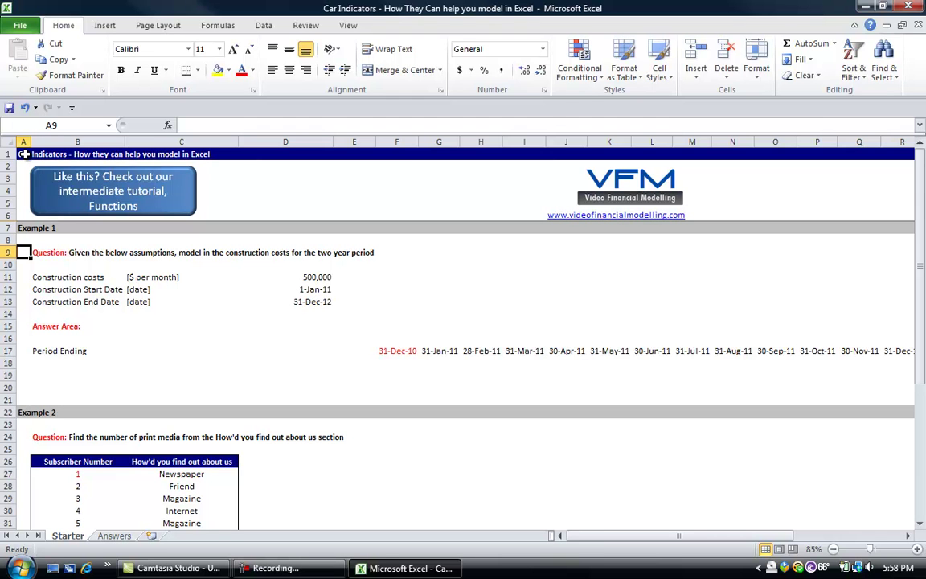
key("Down")
key("Down")
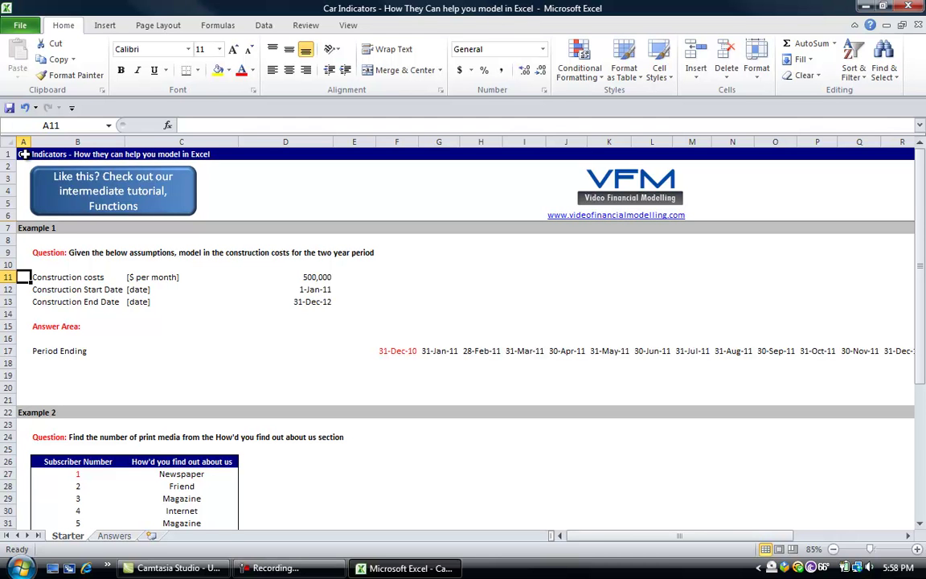
key("Down")
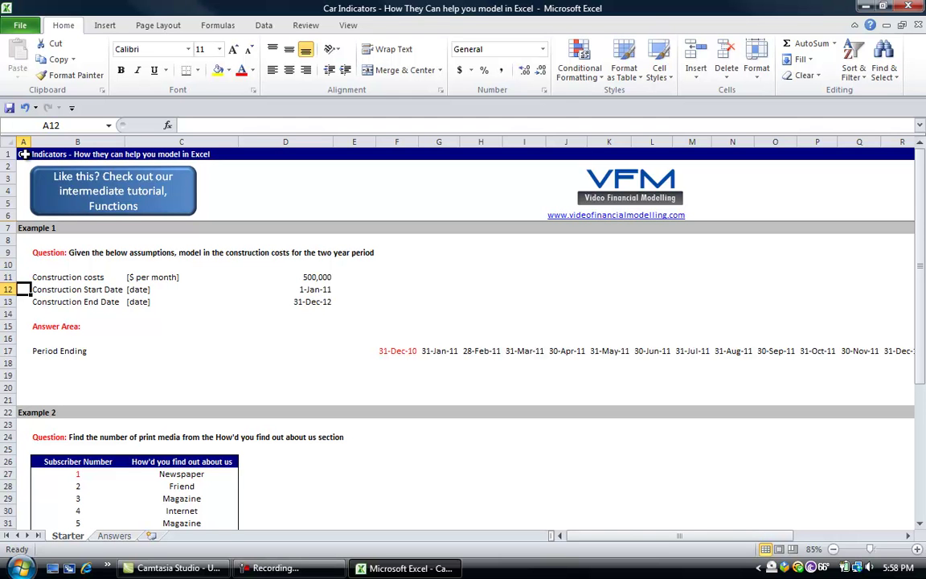
key("Down")
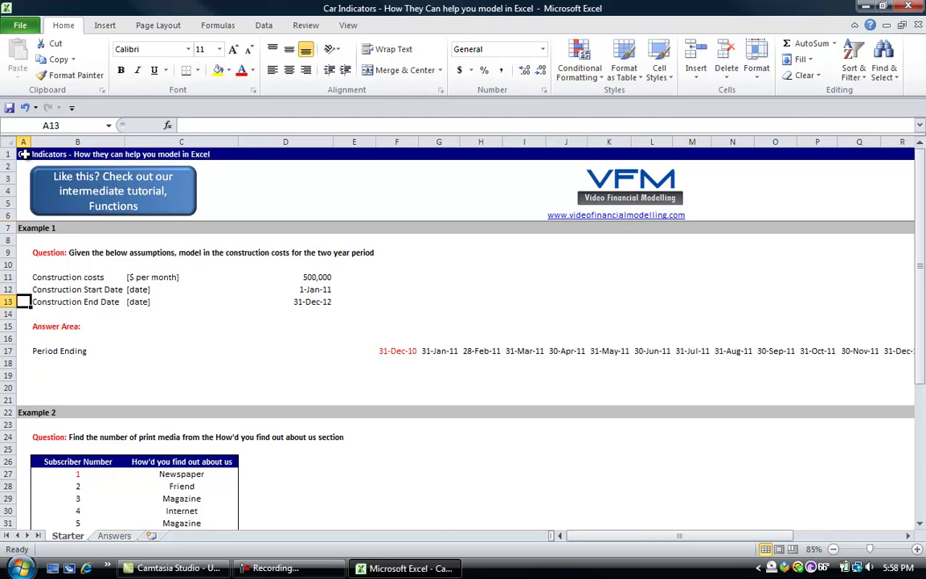
key("Down")
key("Down")
key("Down")
key("Down")
key("Down")
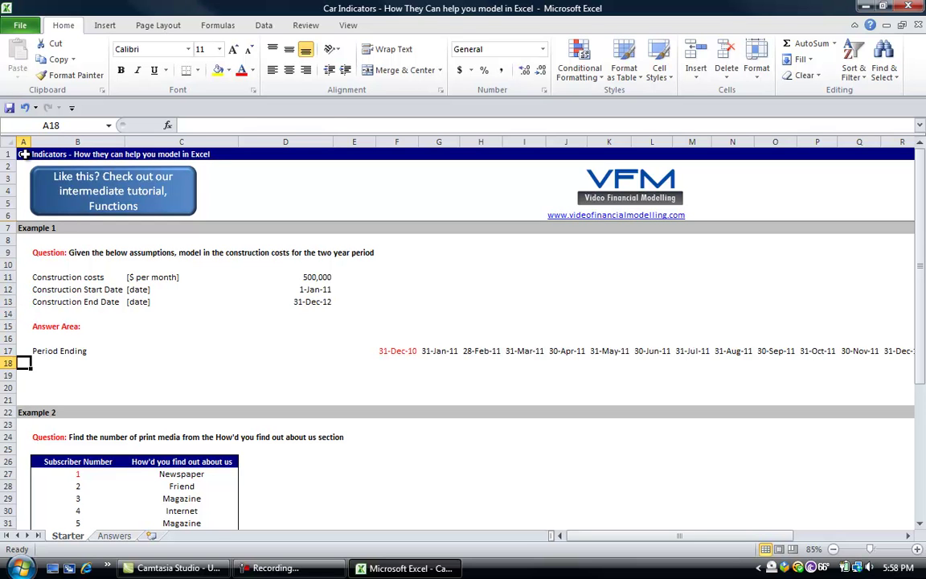
key("Right")
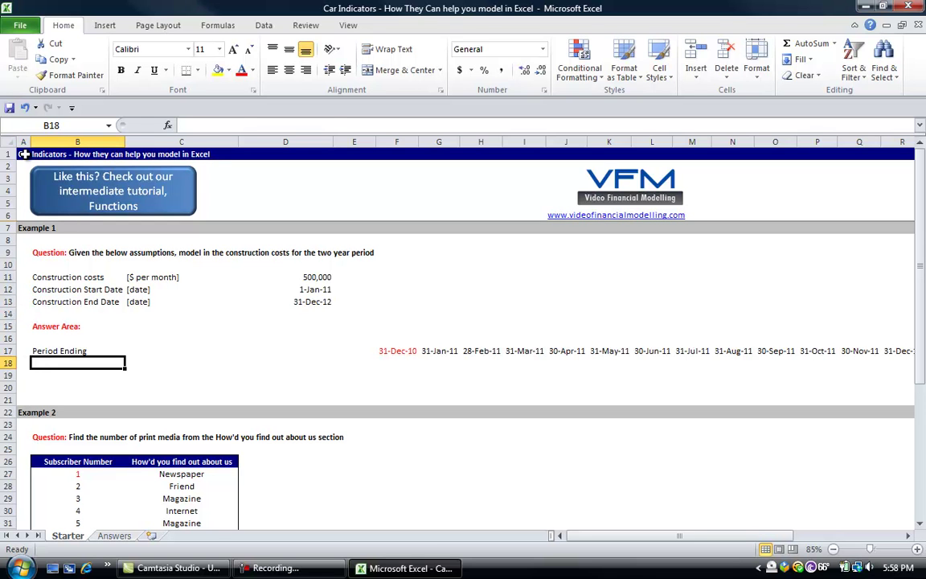
type("Construction costs")
key("Return")
Step: In F18 begin =500000*IF(AND($D$12<F17, with an absolute start-date reference
key("Up")
key("Right")
key("Right")
key("Right")
key("Right")
type("=500000")
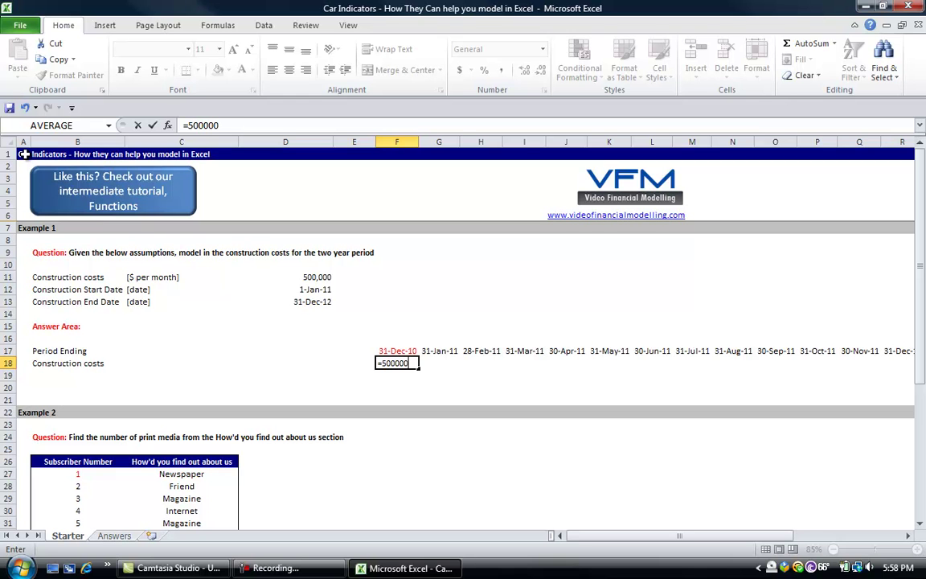
type("*if(")
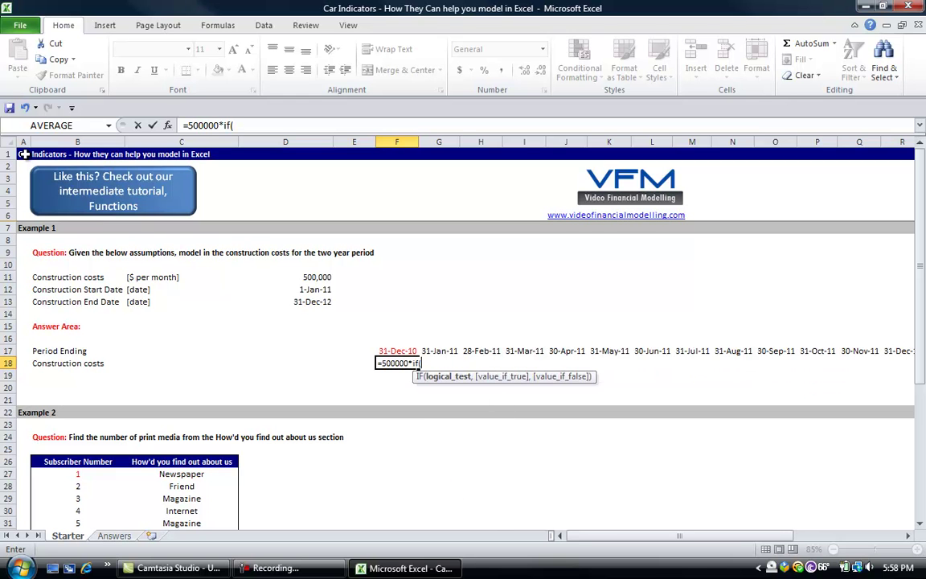
type("and")
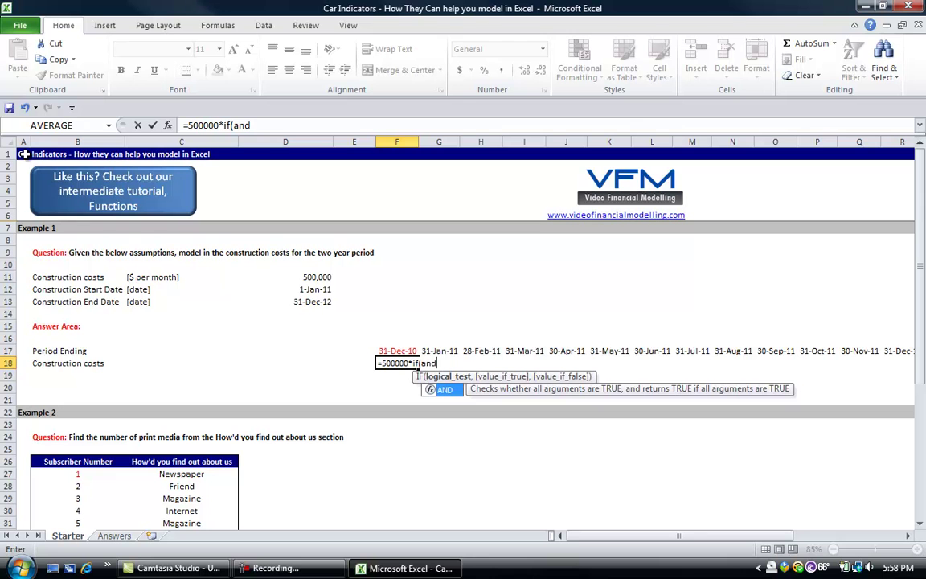
type("(")
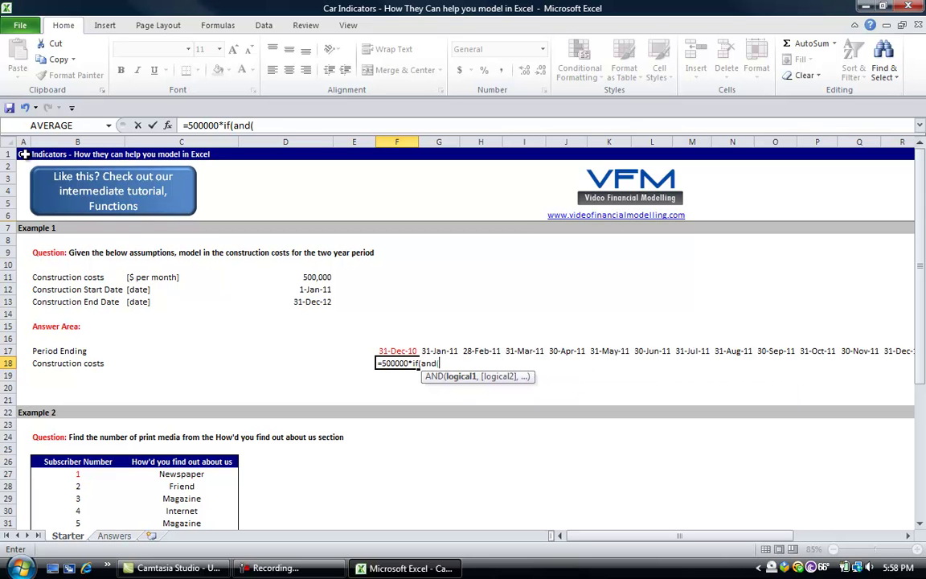
key("Up")
key("Up")
key("Up")
key("Up")
key("Up")
key("Left")
key("Left")
key("Up")
key("F4")
type("<")
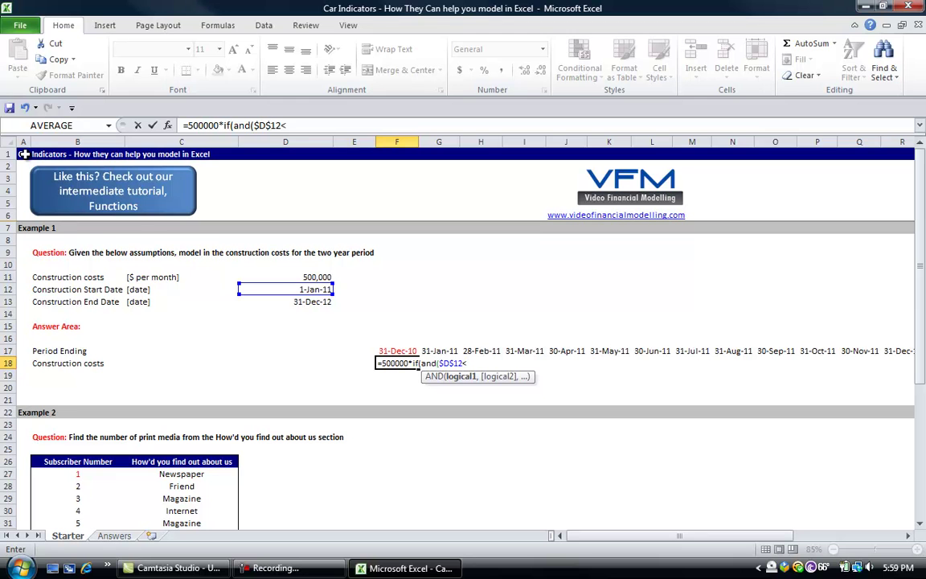
key("Up")
key("Left")
key("Right")
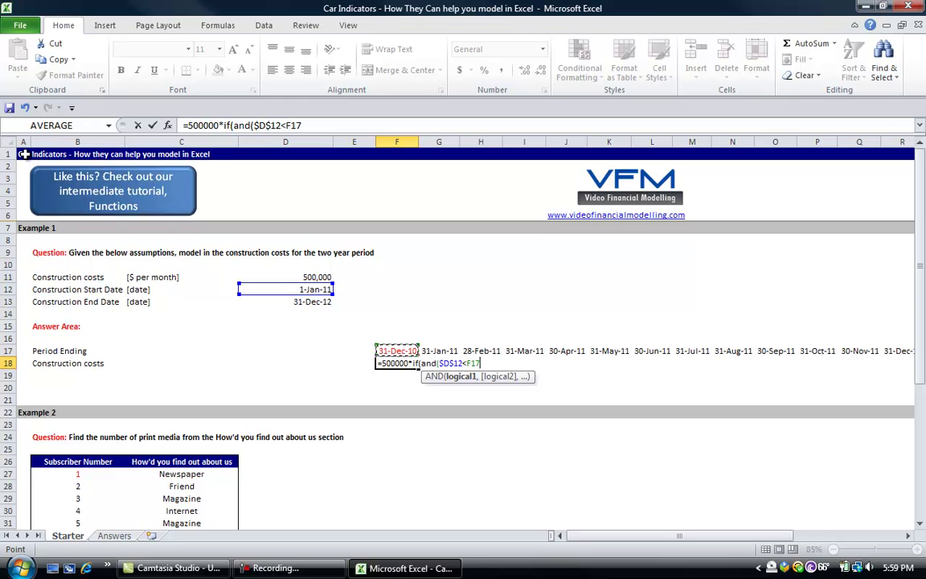
type(",")
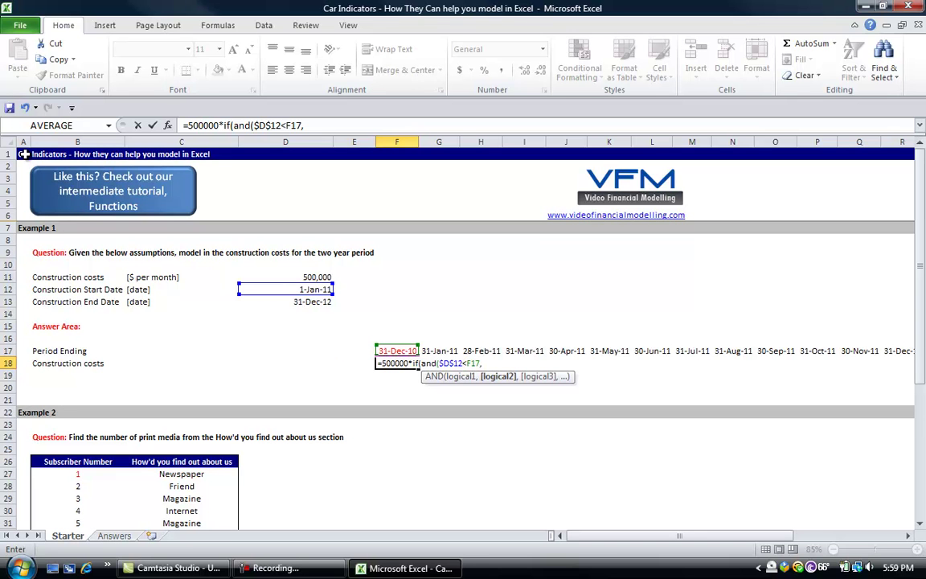
Step: Extend the AND test with F17<=$D$13 and add the IF results 1,0
key("Up")
type("<=")
key("Up")
key("Left")
key("Up")
key("Up")
key("Up")
key("Up")
key("Left")
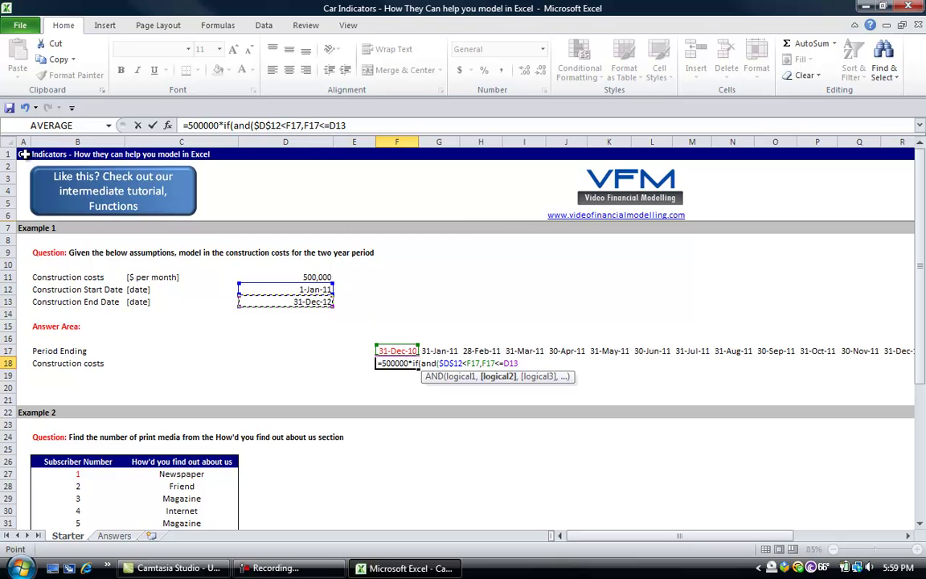
key("F4")
type("),")
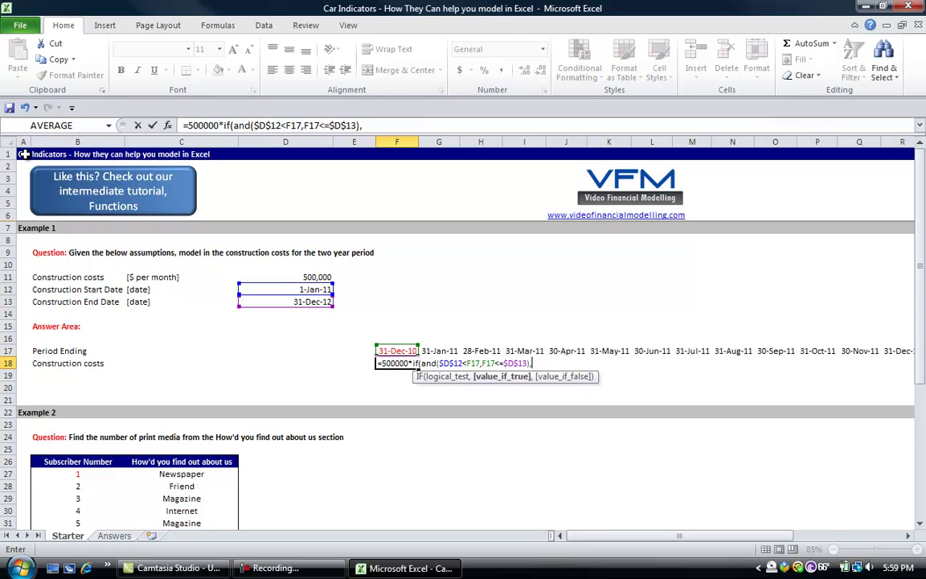
type("1,")
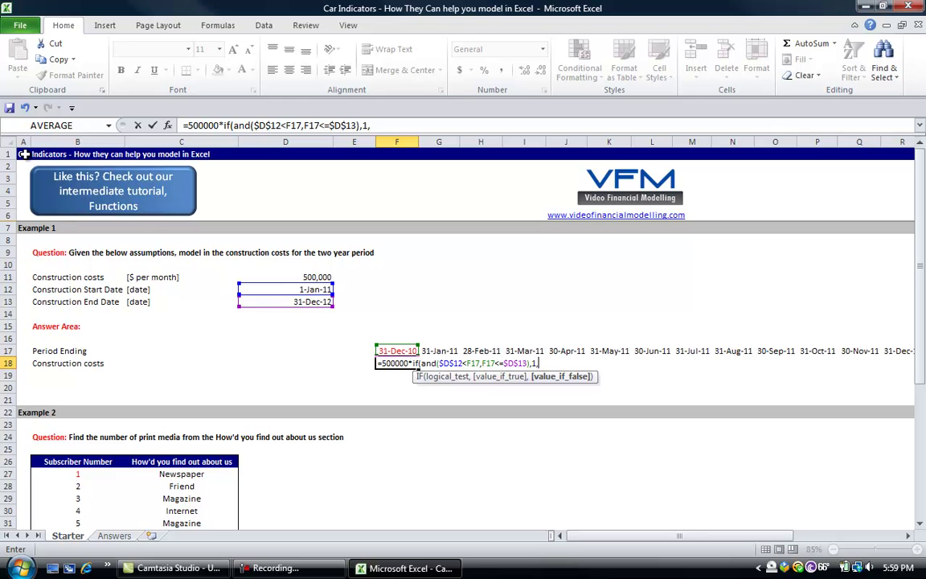
type("0")
Step: Enter the F18 formula, fill it across F18:AE18 and apply thousands-separator formatting
key("Return")
key("Up")
key("shift+Right")
key("shift+Right")
key("shift+Right")
key("shift+Right")
key("shift+Right")
key("shift+Right")
key("shift+Right")
key("shift+Right")
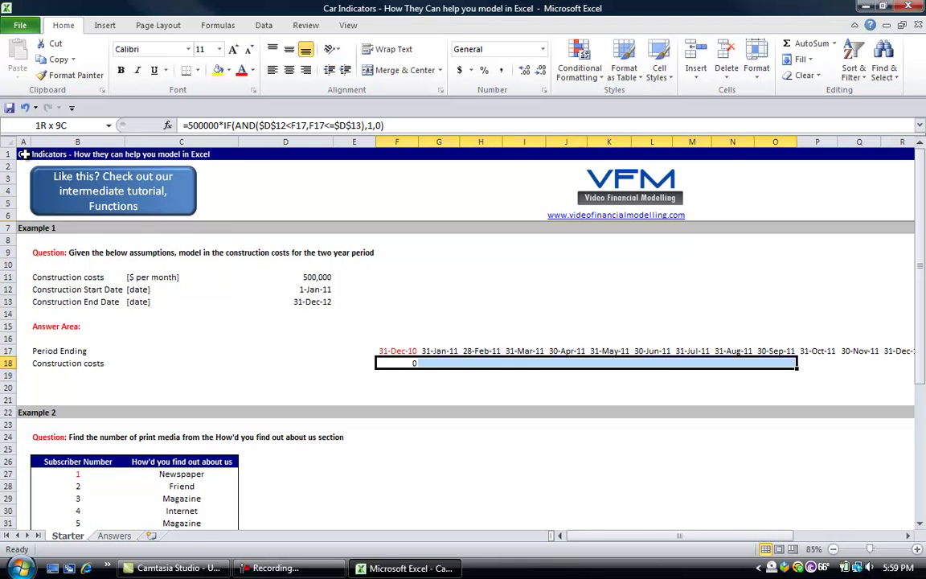
key("shift+Right")
key("shift+Right")
key("shift+Right")
key("shift+Right")
key("shift+Right")
key("shift+Right")
key("shift+Right")
key("shift+Right")
key("shift+Right")
key("shift+Right")
key("shift+Right")
key("shift+Right")
key("shift+Right")
key("shift+Right")
key("shift+Right")
key("shift+Right")
key("shift+Right")
key("shift+Right")
key("shift+Right")
key("shift+Right")
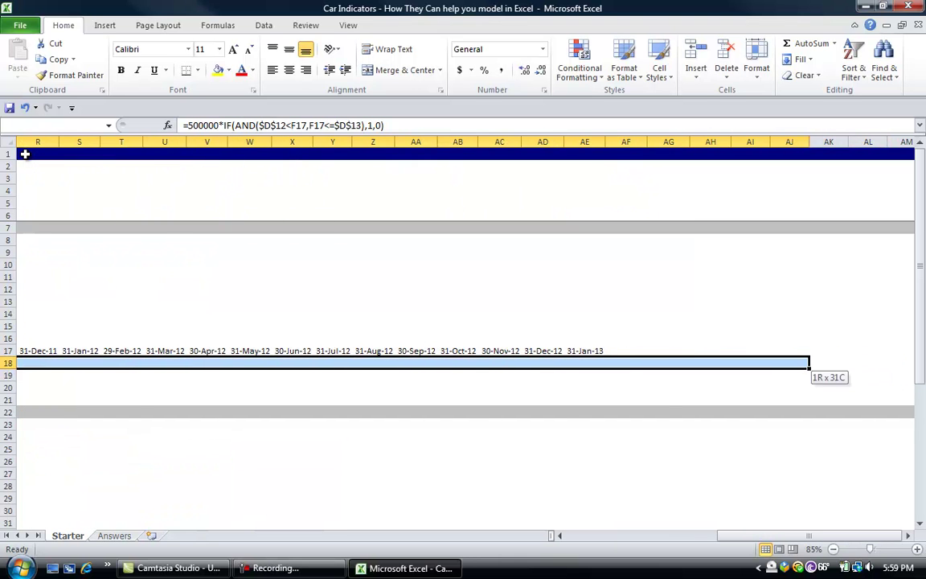
key("shift+Left")
key("shift+Left")
key("shift+Left")
key("shift+Left")
key("shift+Left")
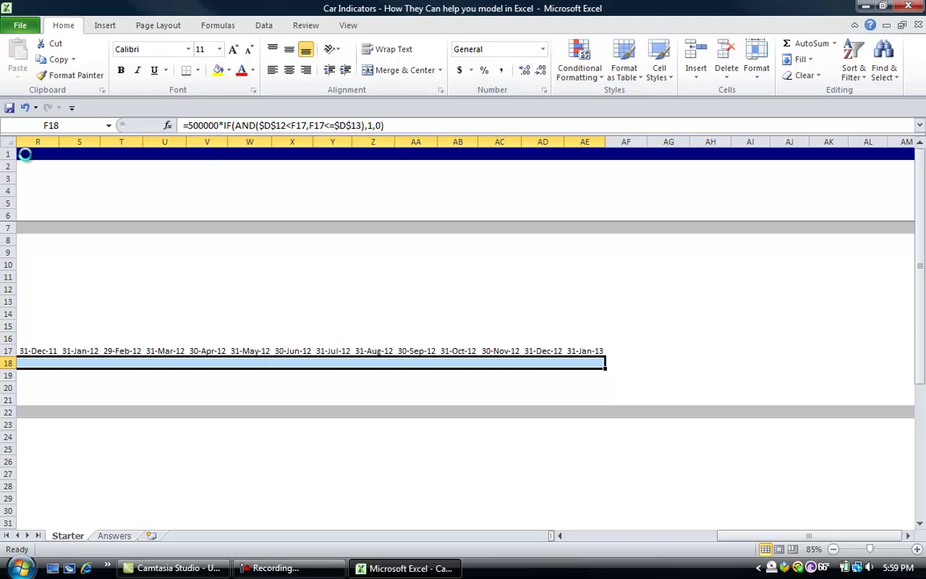
key("ctrl+r")
key("ctrl+shift+1")
Step: Check row 18: a dash for 31-Dec-10 and 500,000 each month to 31-Dec-12
key("Left")
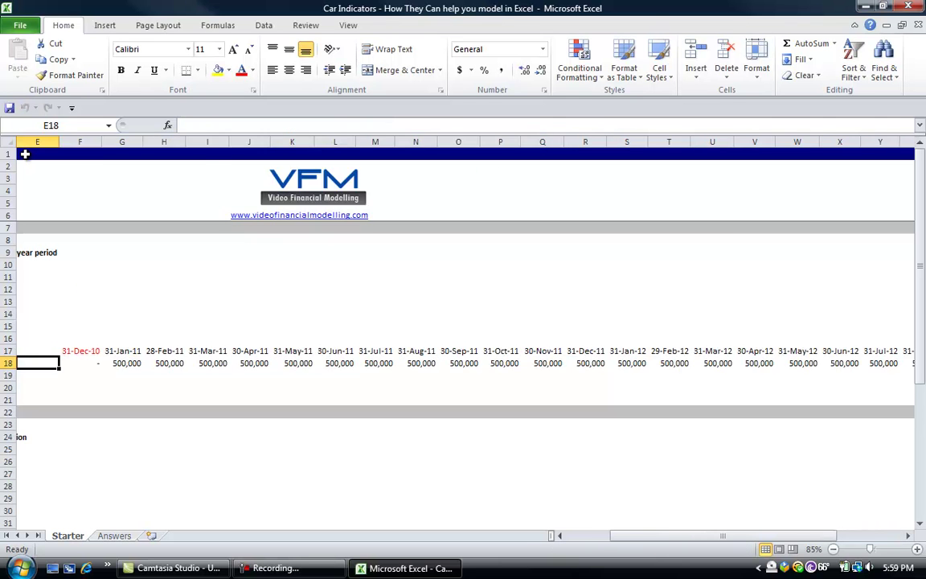
key("Home")
key("Right")
key("Right")
key("Right")
key("Right")
key("Right")
key("Right")
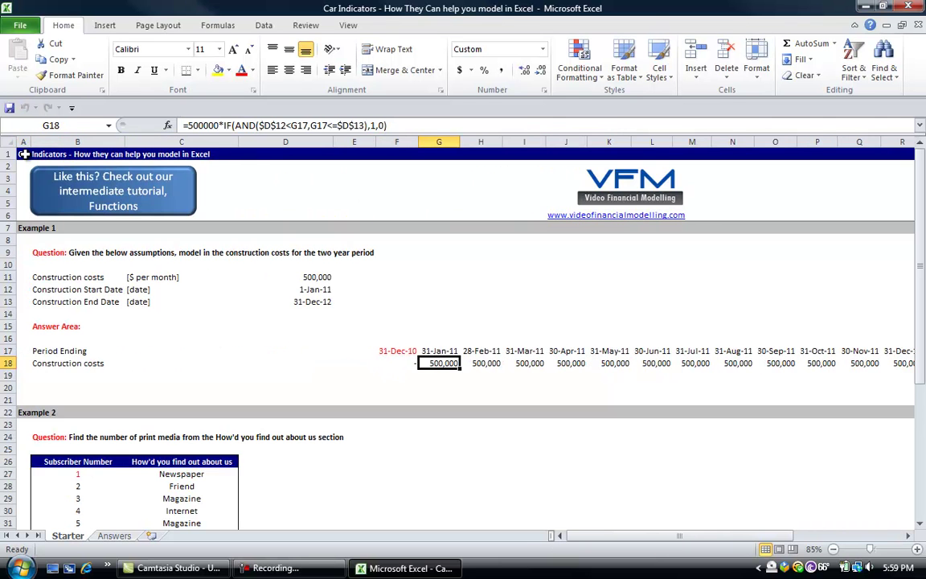
key("ctrl+Right")
key("Home")
key("Right")
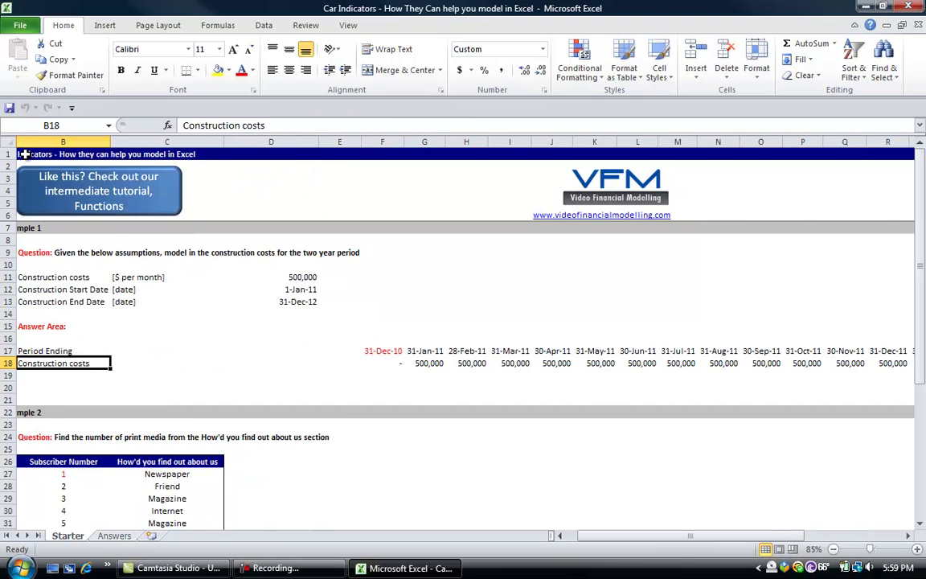
key("Right")
key("Right")
key("Up")
key("Up")
key("Up")
key("Up")
key("Up")
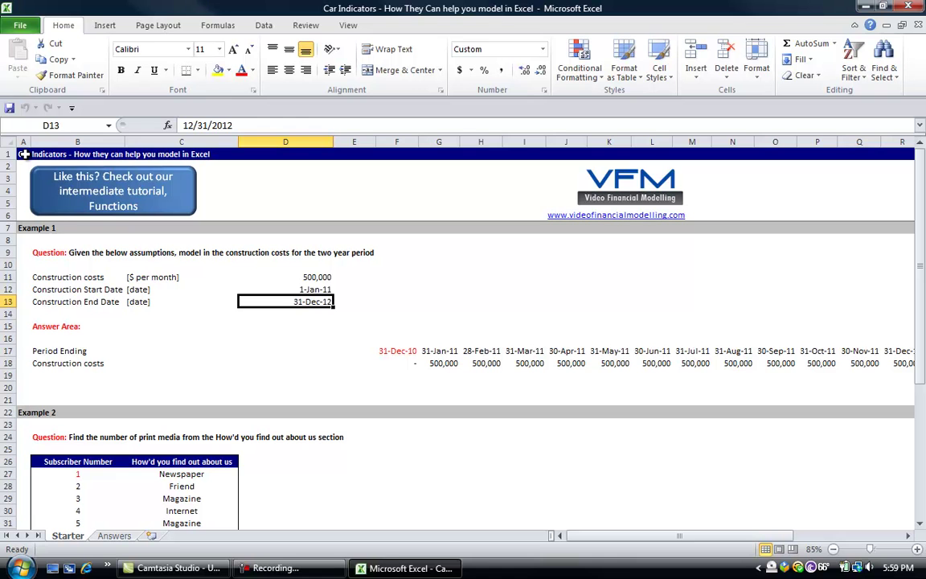
key("Down")
key("Down")
key("Down")
key("Down")
key("Down")
key("Left")
key("Right")
type("=sum")
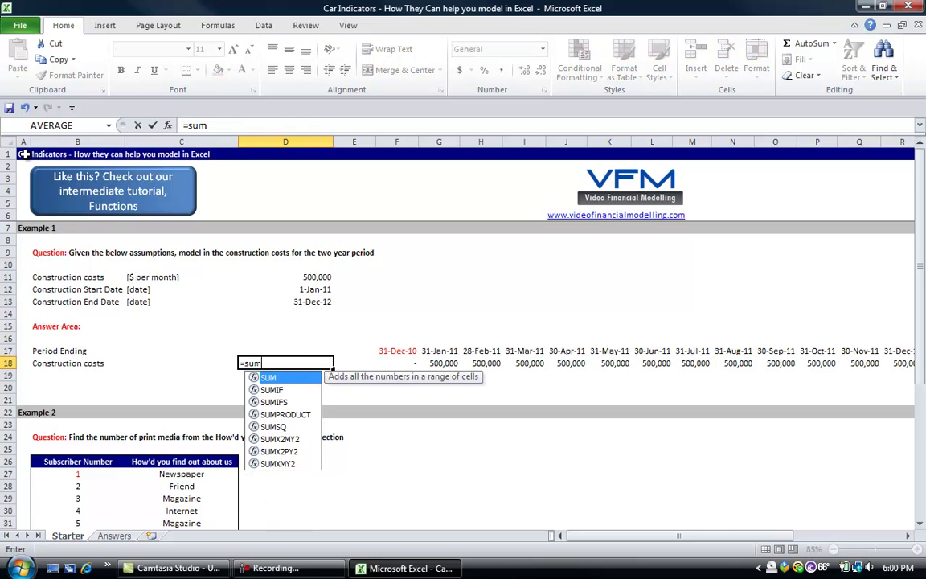
type("(")
key("Right")
key("Right")
key("ctrl+shift+Right")
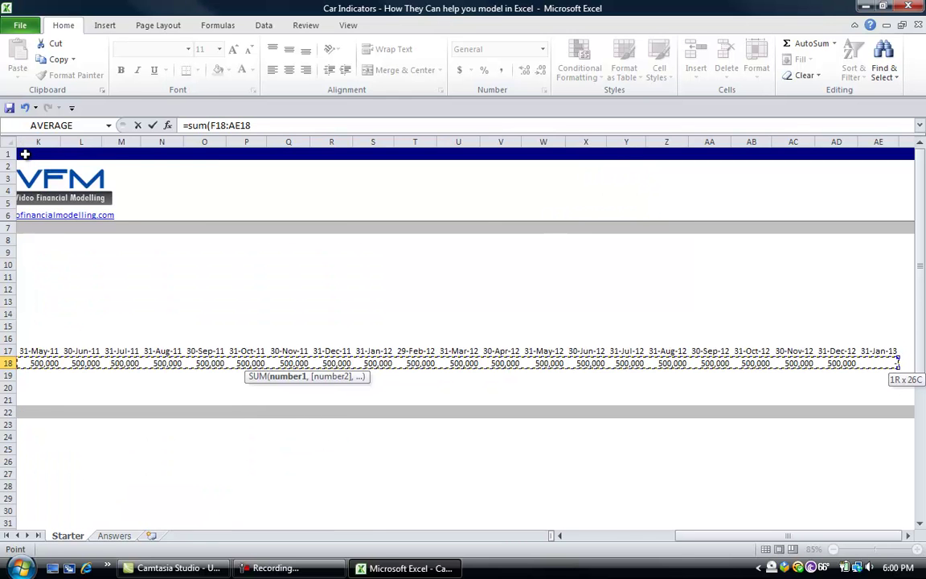
key("Return")
key("Up")
key("Left")
key("Left")
key("Right")
key("Right")
key("Up")
key("Down")
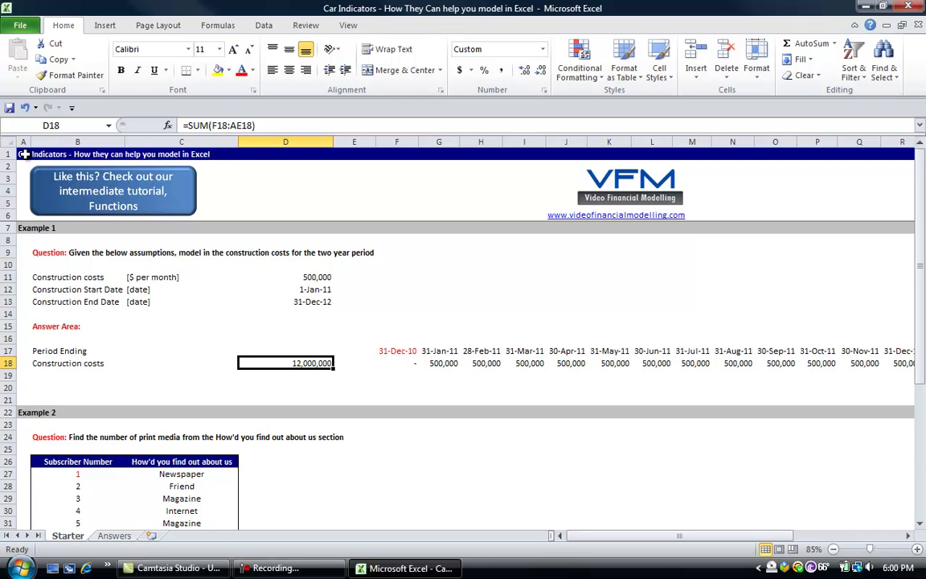
key("Delete")
key("Left")
key("Left")
key("Right")
key("Right")
key("Right")
key("Right")
key("Left")
key("Left")
key("Left")
key("Left")
key("Right")
key("Right")
key("Right")
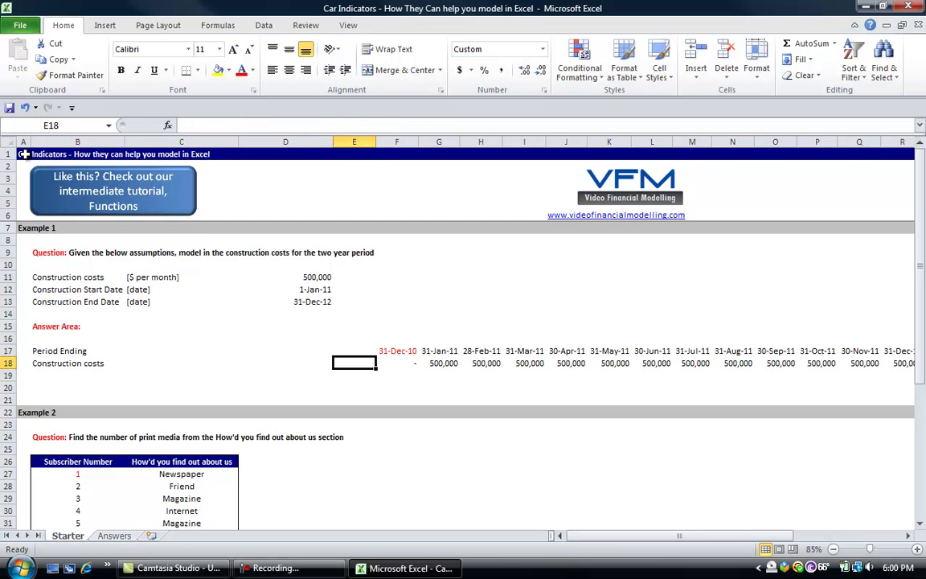
key("Right")
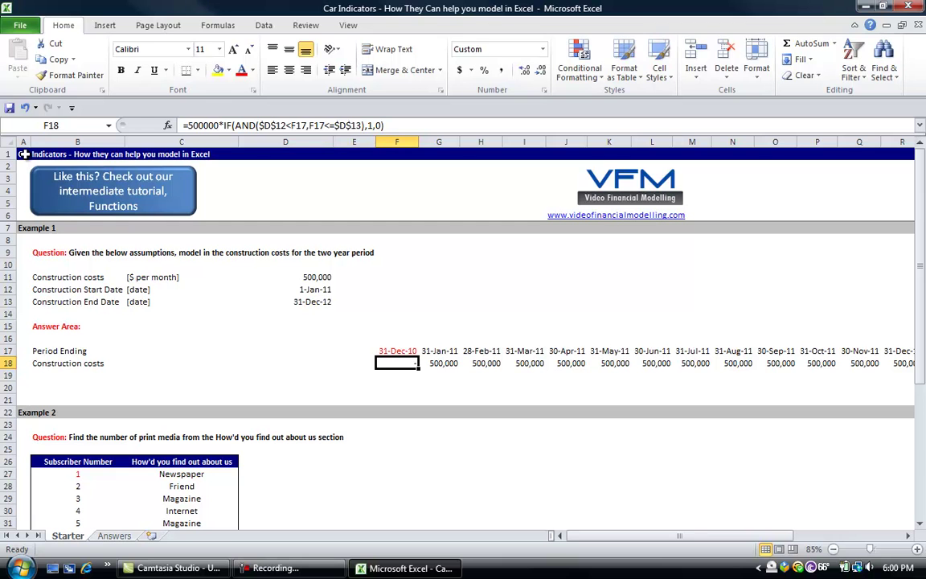
key("F2")
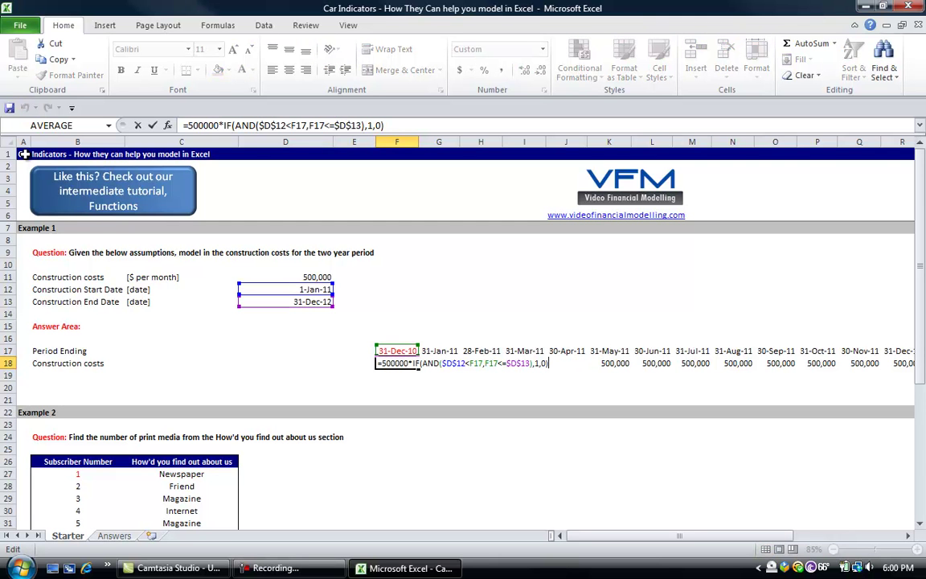
key("Left")
key("Left")
key("Left")
key("Left")
key("Left")
key("Left")
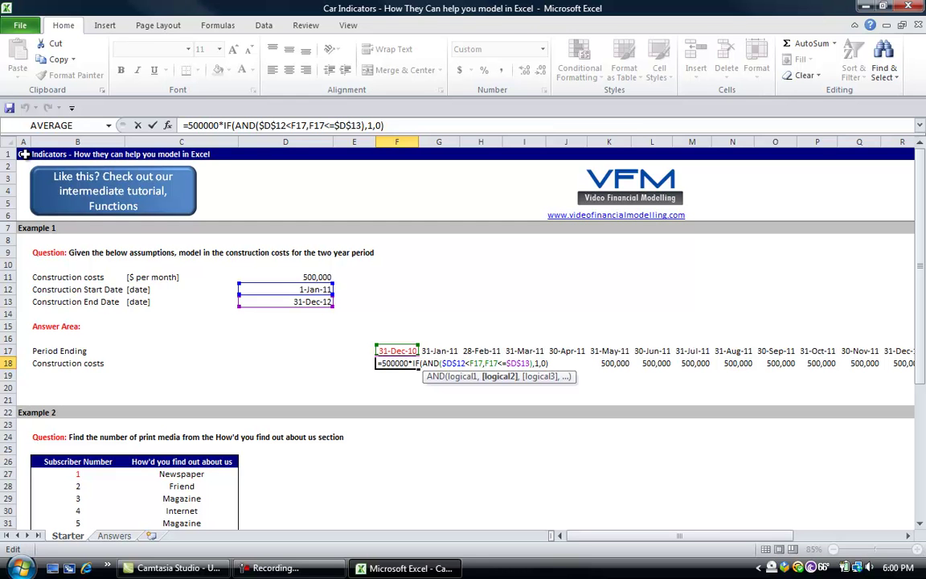
key("Return")
key("Left")
key("Left")
key("Left")
key("Left")
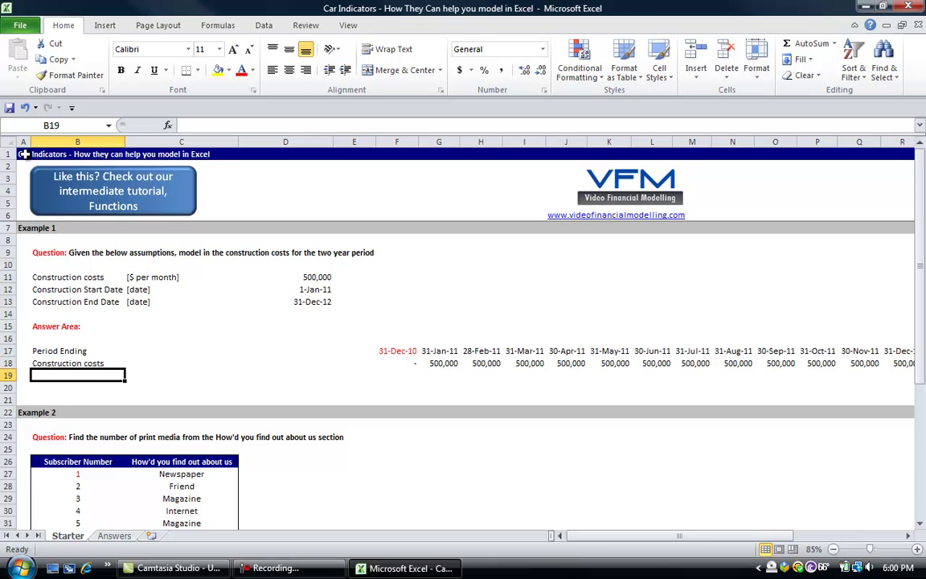
Step: Label B19 'Construction Indicator'
type("Indicator")
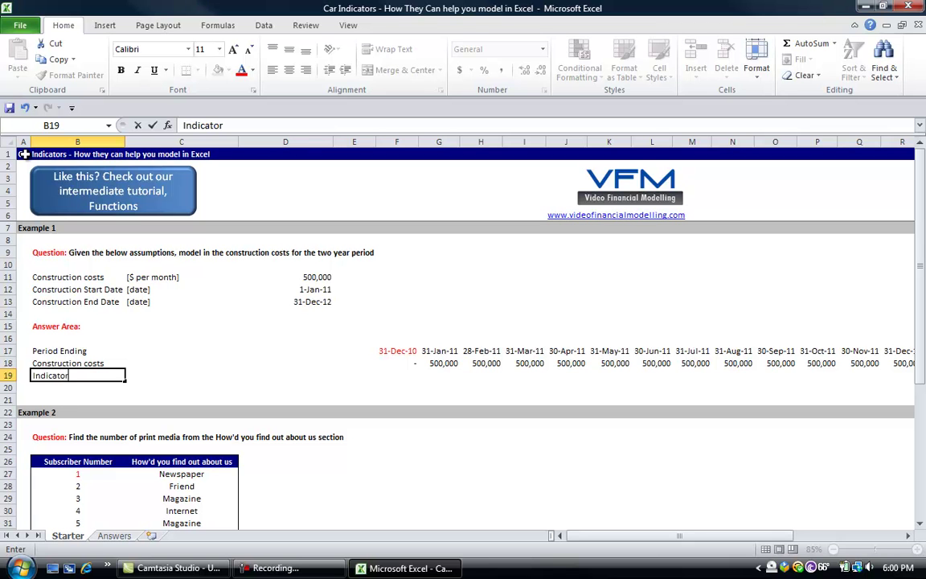
key("Left")
key("Right")
key("F2")
key("Home")
type("Construction")
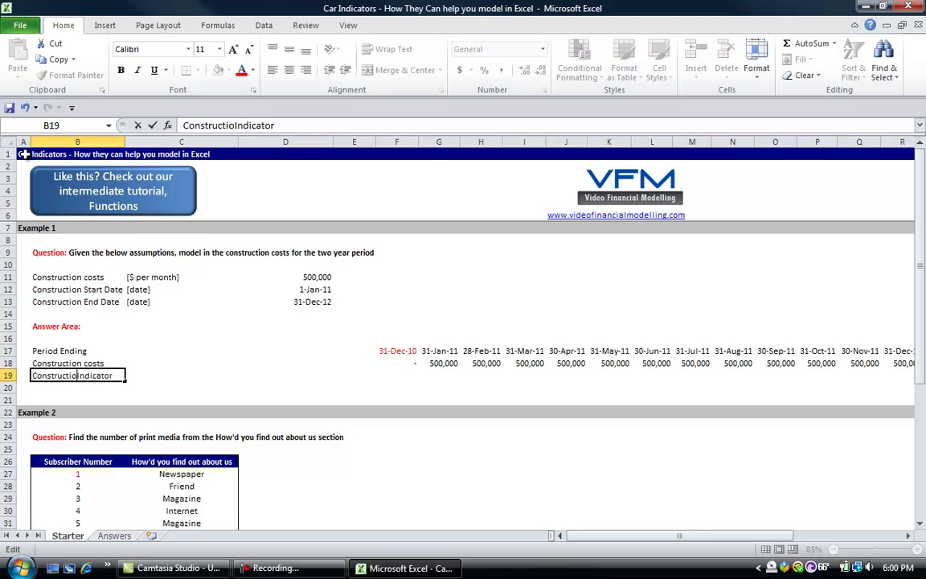
key("Return")
Step: In F19 begin the indicator formula =($D$12< with an absolute start-date reference
key("Up")
key("Right")
key("Right")
key("Right")
key("Right")
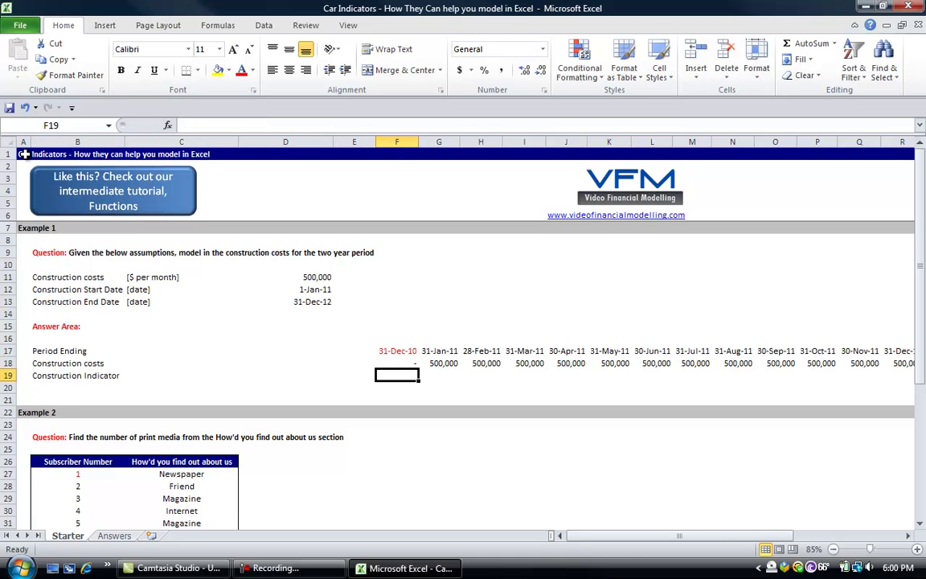
type("=(")
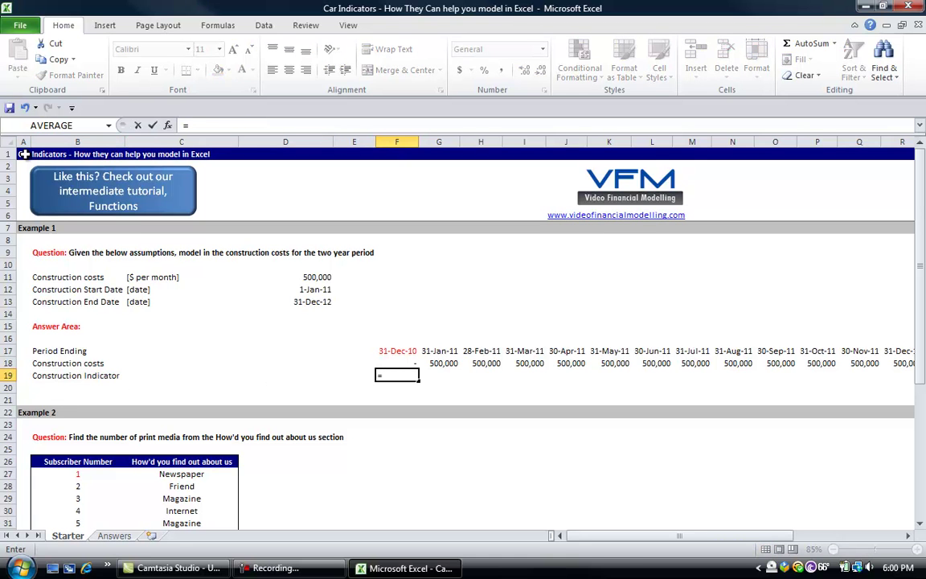
key("Up")
key("Up")
key("Up")
key("Left")
key("Up")
key("Up")
key("Left")
key("Up")
key("Up")
key("F4")
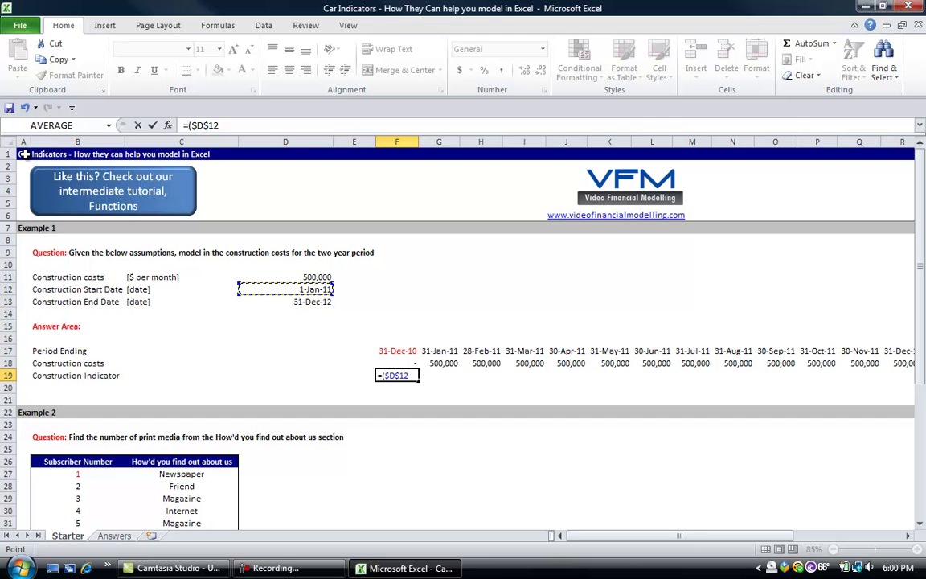
type("<")
Step: Complete and enter F19 as =($D$12<F17)*(F17<=$D$13)
key("Up")
key("Up")
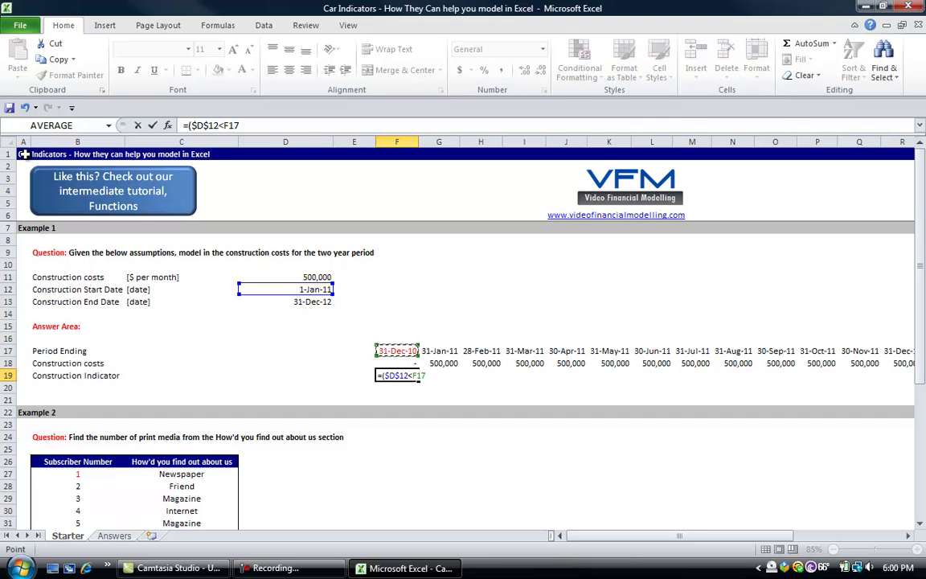
type(")*(")
key("Up")
key("Up")
type("<=")
key("Up")
key("Up")
key("Up")
key("Up")
key("Left")
key("Left")
key("Up")
key("Up")
key("F4")
type(")")
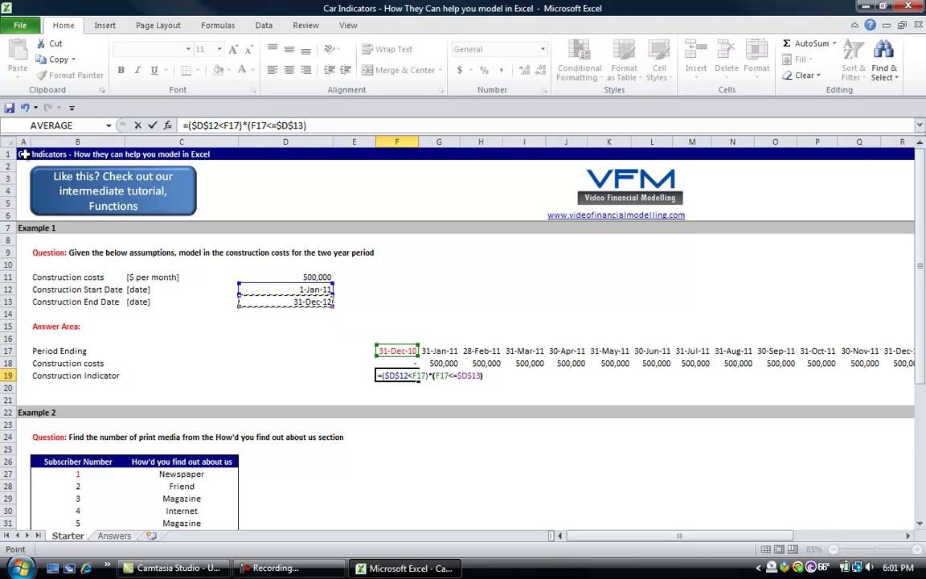
key("Return")
key("Up")
Step: Fill the F19 indicator formula across to the last period column
key("shift+Right")
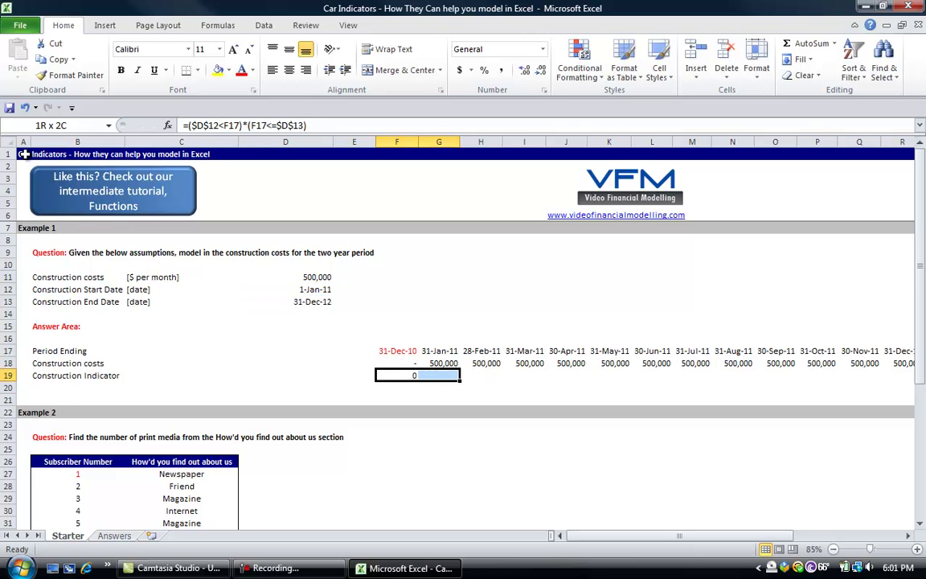
key("shift+Right")
key("shift+Right")
key("shift+Right")
key("shift+Right")
key("shift+Right")
key("shift+Right")
key("shift+Right")
key("shift+Right")
key("shift+Right")
key("shift+Right")
key("shift+Right")
key("shift+Right")
key("shift+Right")
key("shift+Right")
key("shift+Right")
key("shift+Right")
key("shift+Right")
key("shift+Right")
key("shift+Right")
key("shift+Right")
key("shift+Left")
key("shift+Left")
key("shift+Left")
key("shift+Left")
key("shift+Left")
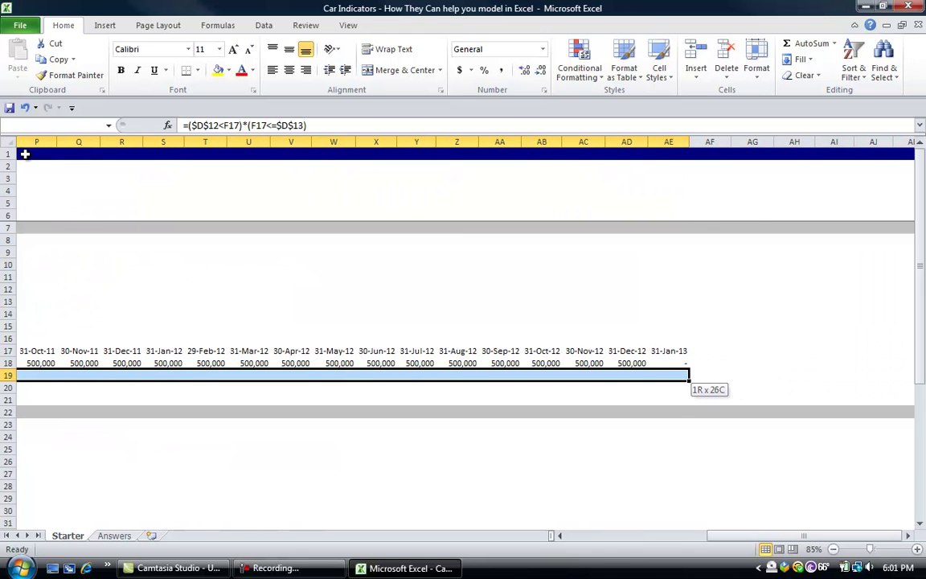
key("ctrl+r")
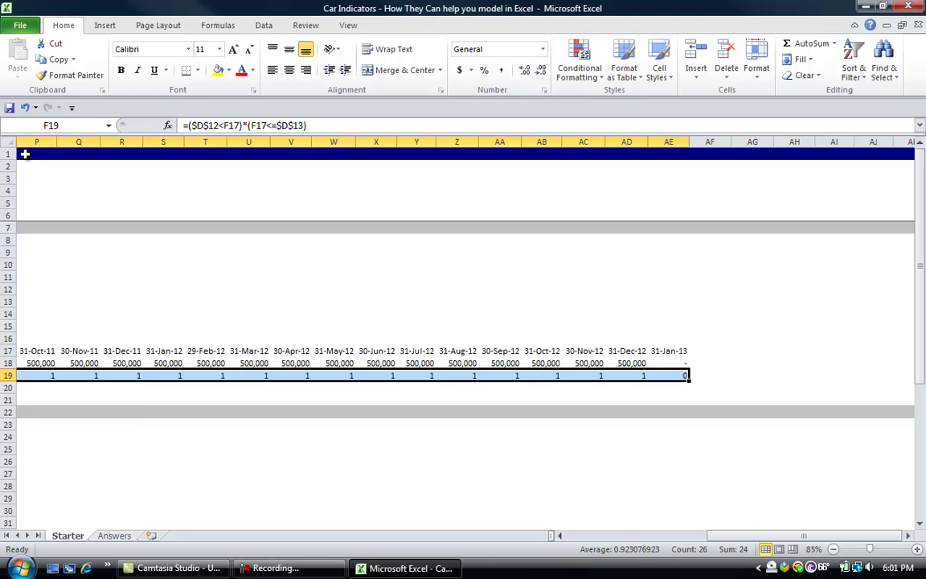
Step: Check row 19: a dash for 31-Dec-10 and 1 for each construction month
key("ctrl+Left")
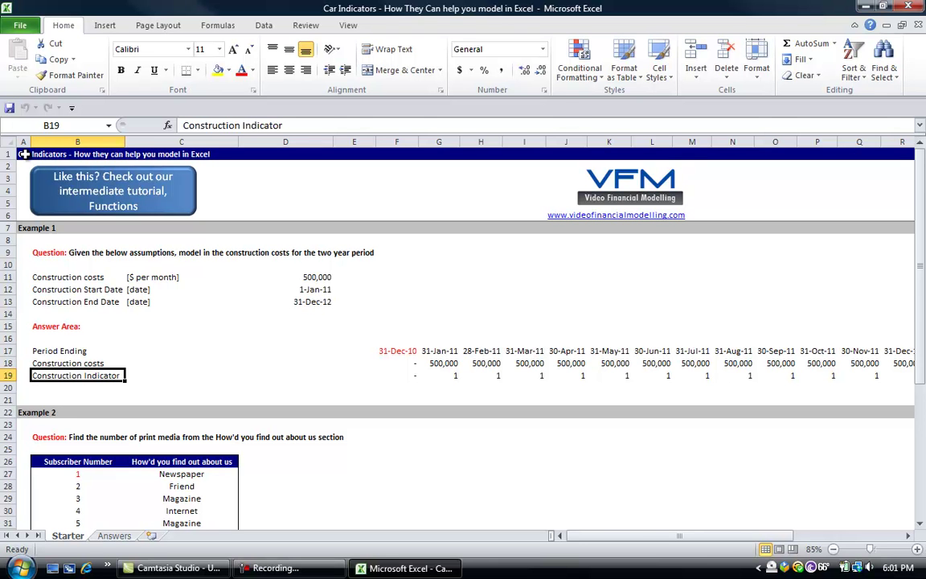
key("Right")
key("Right")
key("Right")
key("Right")
key("Right")
key("Right")
key("Right")
key("Left")
key("Left")
key("Left")
key("Right")
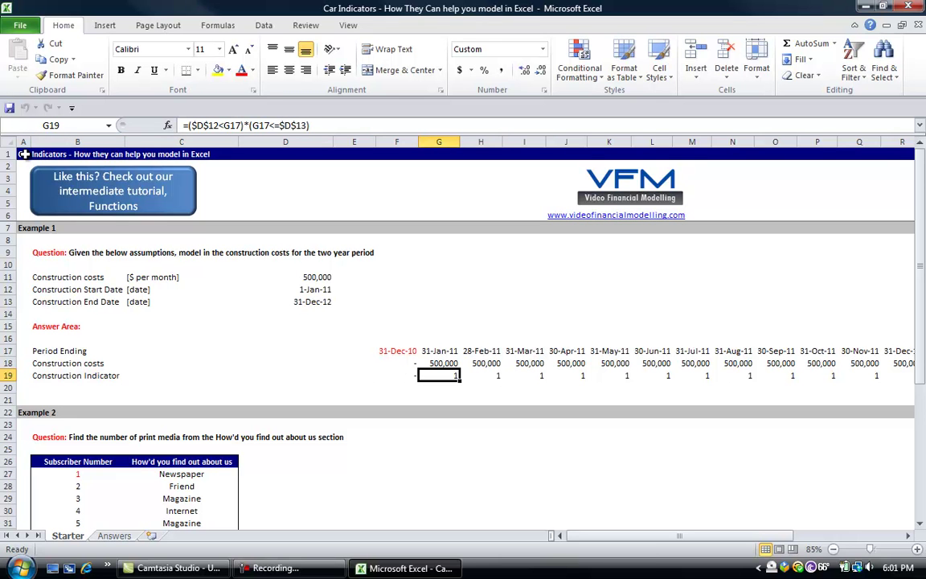
key("Right")
key("ctrl+Right")
key("Right")
key("Right")
key("Right")
key("Left")
key("Left")
key("Left")
key("Left")
key("Left")
key("Left")
key("Left")
key("Left")
key("Left")
key("Left")
key("Left")
key("Left")
key("Left")
key("Left")
key("Left")
key("Left")
key("Left")
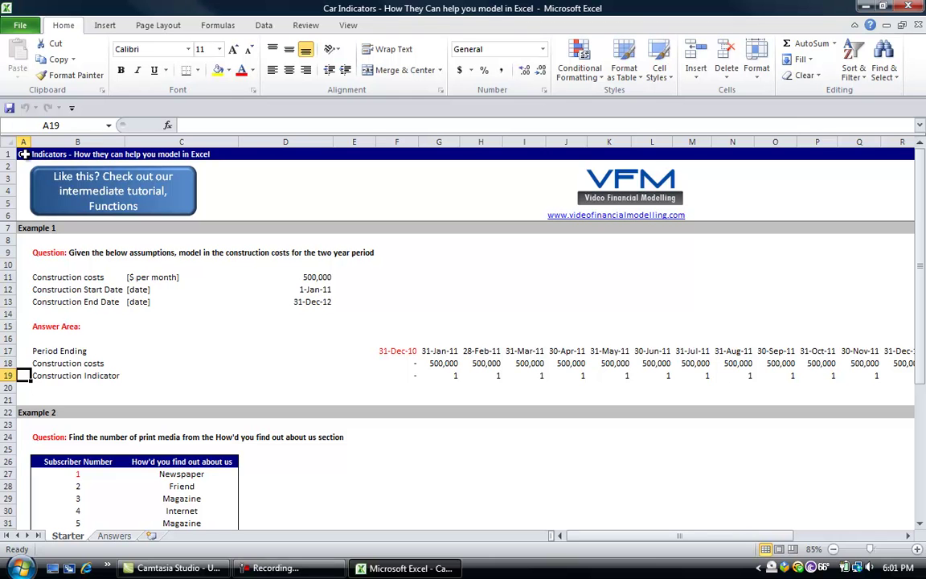
key("Down")
key("Down")
key("Up")
key("Right")
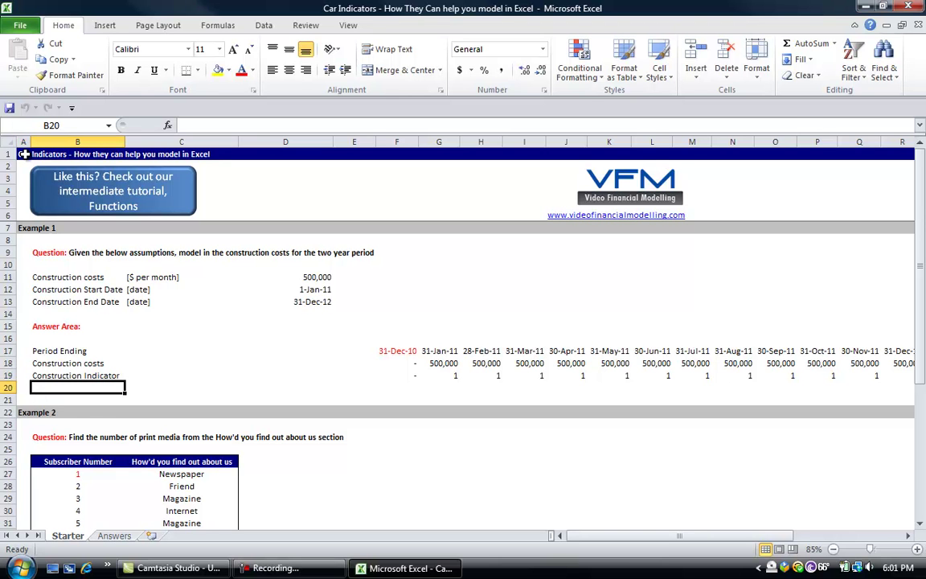
Step: Label B20 'Construction Costs' and enter =$D$11*F19 in F20
type("Construction Costs")
key("Return")
key("Up")
key("Right")
key("Right")
key("Right")
key("Right")
type("=")
key("Up")
key("Up")
key("Up")
key("Up")
key("Up")
key("Up")
key("Up")
key("Up")
key("Up")
key("Left")
key("Left")
key("Left")
key("Right")
key("F4")
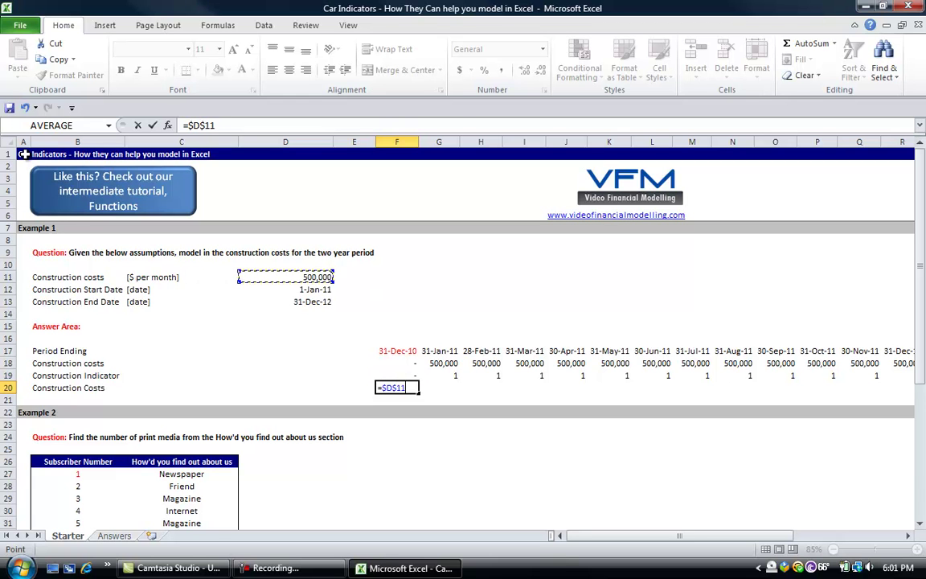
type("*")
key("Up")
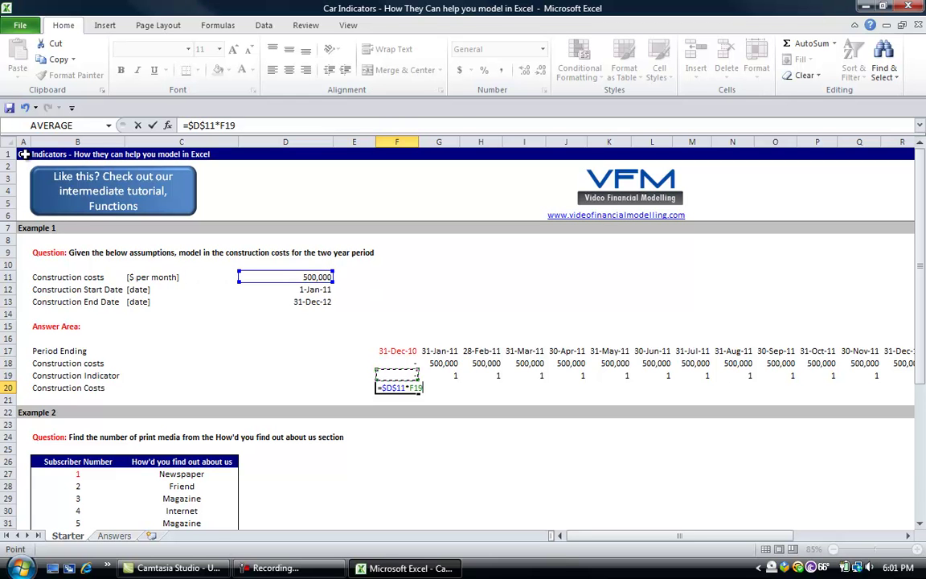
key("Return")
Step: Fill the cost formula across row 20 and select the original Construction costs row 18
key("Up")
key("shift+Right")
key("shift+Right")
key("shift+Right")
key("shift+Right")
key("shift+Right")
key("shift+Right")
key("shift+Right")
key("shift+Right")
key("shift+Right")
key("shift+Right")
key("shift+Right")
key("shift+Right")
key("shift+Right")
key("shift+Right")
key("shift+Right")
key("shift+Right")
key("shift+Right")
key("shift+Right")
key("shift+Right")
key("shift+Right")
key("shift+Right")
key("shift+Right")
key("shift+Right")
key("shift+Right")
key("shift+Right")
key("ctrl+r")
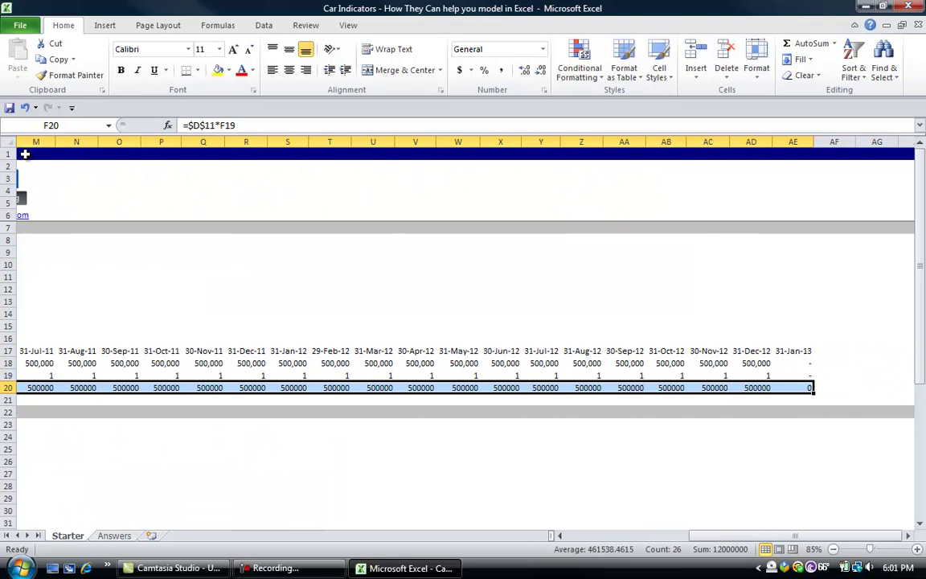
key("Left")
key("Left")
key("Left")
key("Left")
key("Left")
key("Up")
key("Right")
key("Up")
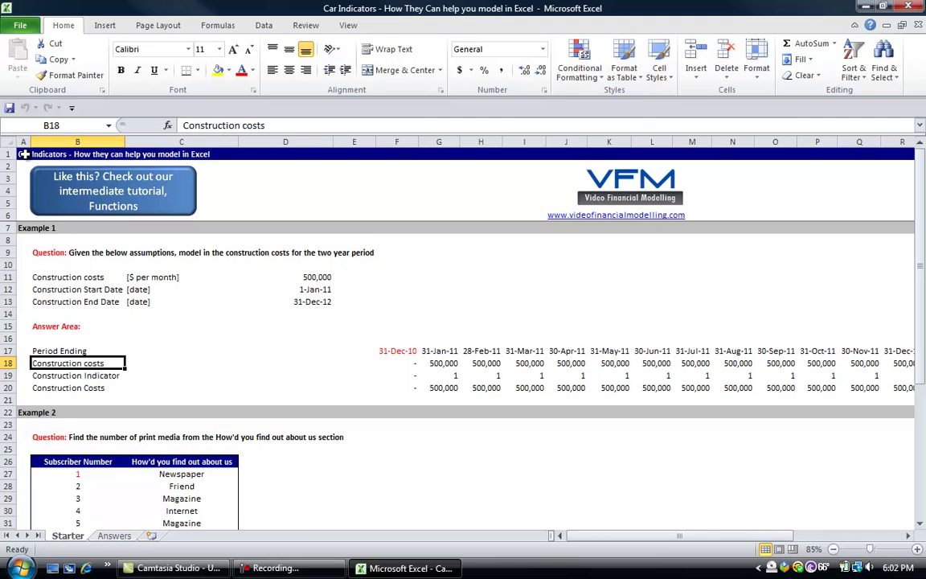
key("ctrl+shift+Right")
key("ctrl+shift+Right")
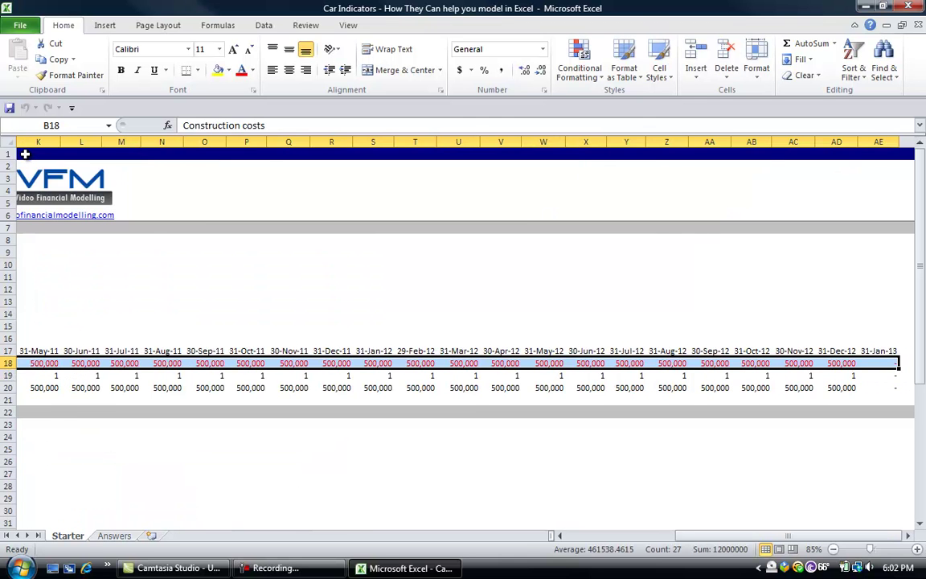
Step: Compare the row 20 cost formulas, then return to the F19 indicator formula
key("Left")
key("Right")
key("Right")
key("Right")
key("Down")
key("Down")
key("Right")
key("Right")
key("Right")
key("Right")
key("Right")
key("Right")
key("Left")
key("Left")
key("Left")
key("Left")
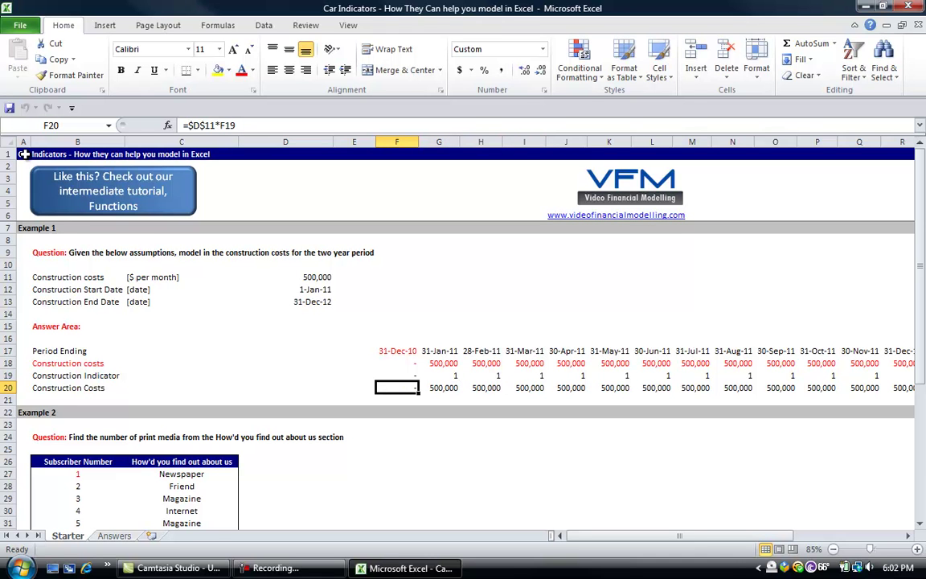
key("Left")
key("Left")
key("Left")
key("Up")
key("Right")
key("Right")
key("Right")
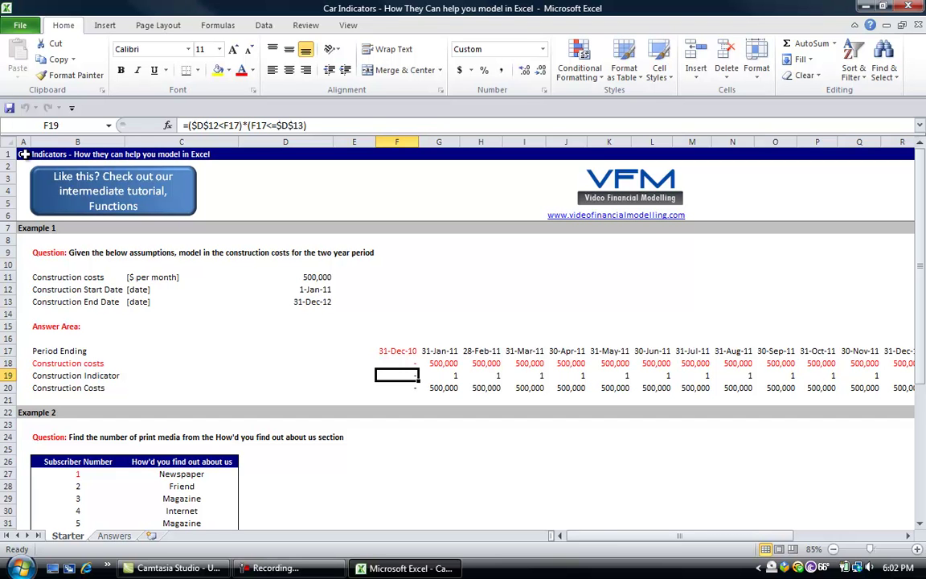
key("Right")
key("Right")
key("Left")
key("Left")
key("F2")
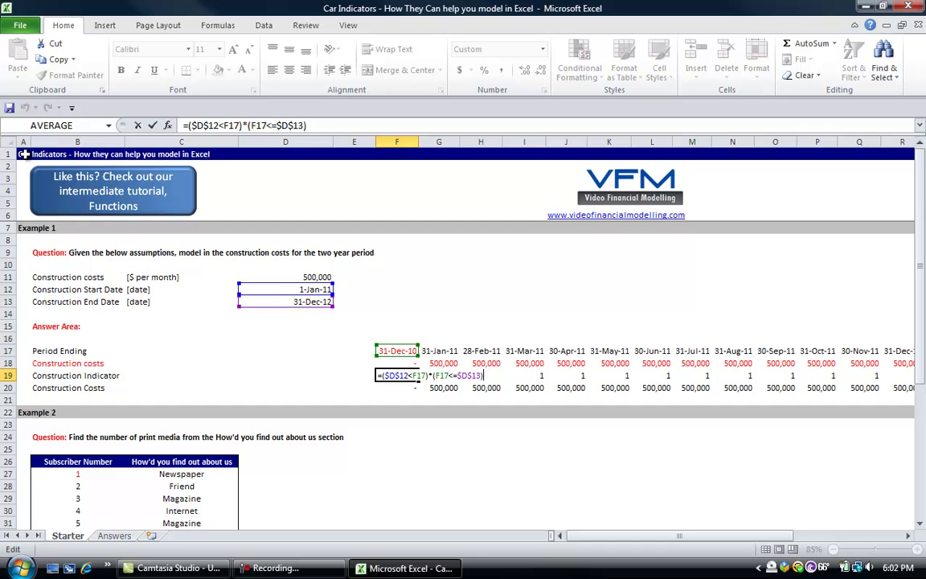
key("Return")
key("Return")
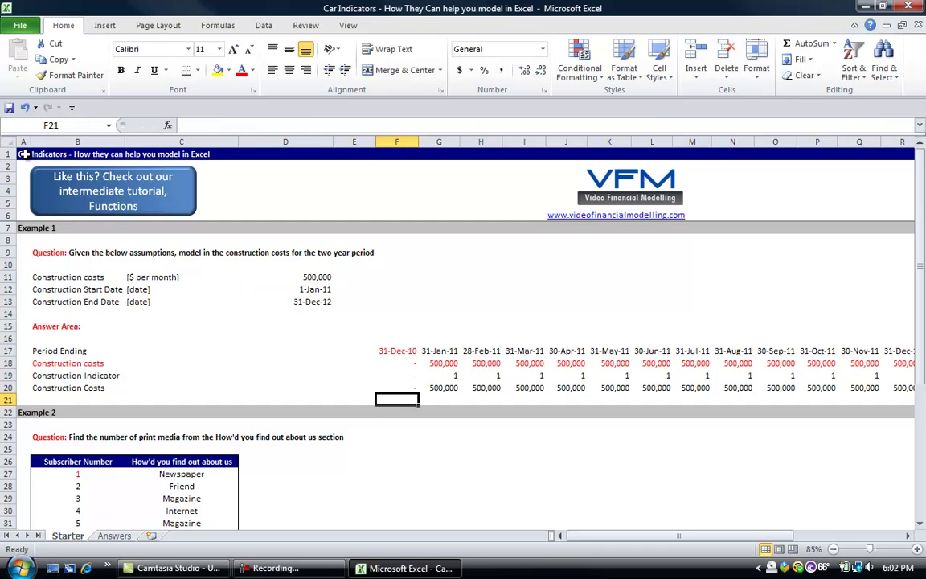
key("Left")
key("Left")
key("Left")
key("Left")
key("Left")
key("Down")
key("Down")
key("Down")
key("Down")
key("Down")
key("Down")
key("Down")
key("Down")
key("Down")
key("Down")
key("Down")
key("Down")
key("Down")
key("Down")
key("Down")
key("Down")
key("Down")
key("Down")
key("Down")
key("Down")
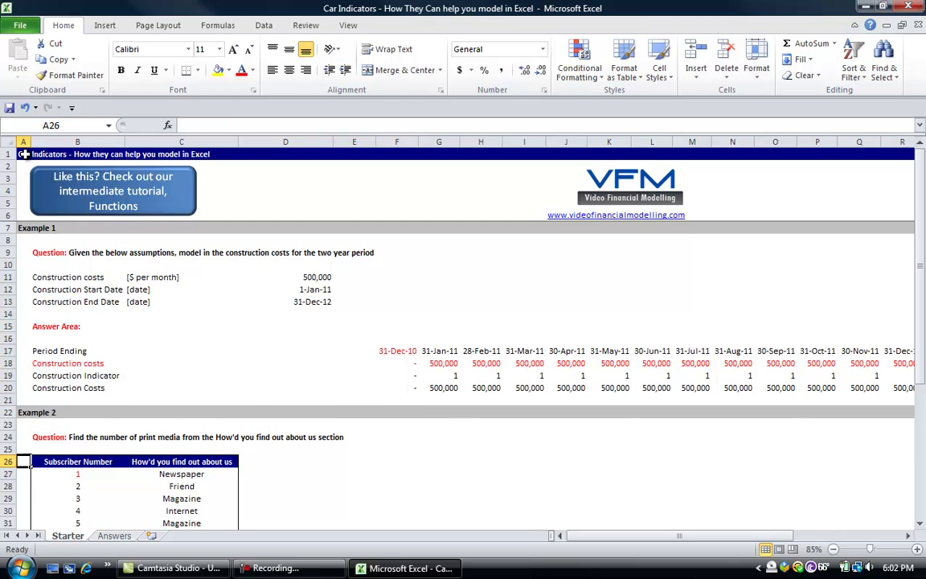
Step: Review the Example 2 survey answers, then type print=1,non-print=0 in D26
key("Up")
key("Up")
key("Up")
key("Up")
key("Up")
key("Up")
key("Up")
key("Up")
key("Up")
key("Up")
key("Up")
key("Up")
key("Up")
key("Up")
key("Up")
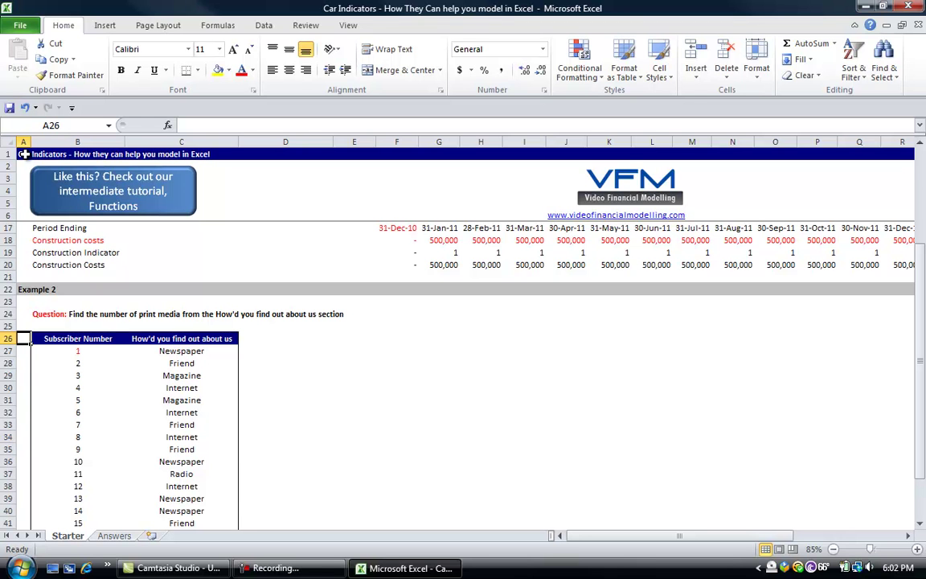
key("Up")
key("Up")
key("Right")
key("Right")
key("Right")
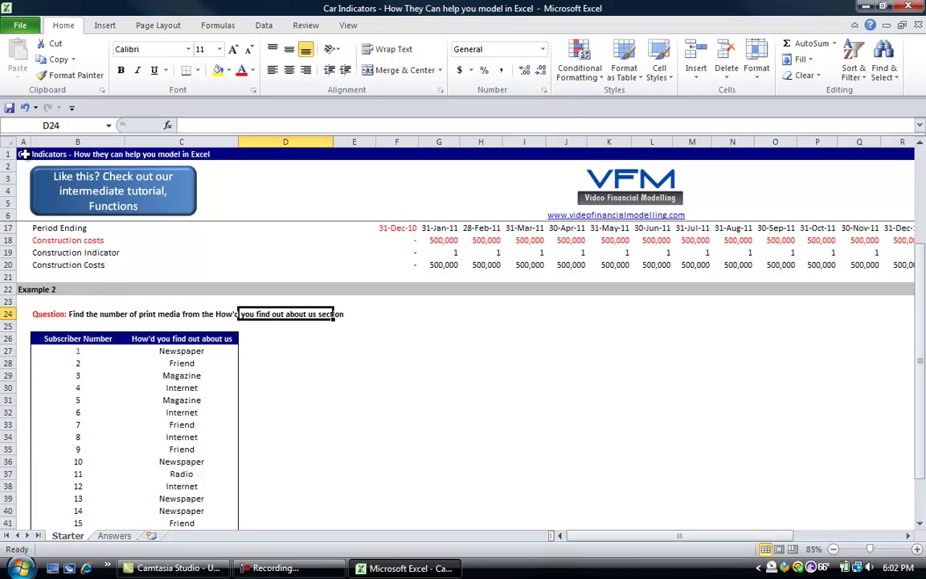
key("Left")
key("Down")
key("Down")
key("Down")
key("Down")
key("Down")
key("Down")
key("Down")
key("Down")
key("Down")
key("Down")
key("Down")
key("Down")
key("Down")
key("Down")
key("Down")
key("Down")
key("Down")
key("Down")
key("Down")
key("Down")
key("Down")
key("Down")
key("Down")
key("Up")
key("Up")
key("Up")
key("Up")
key("Up")
key("Up")
key("Up")
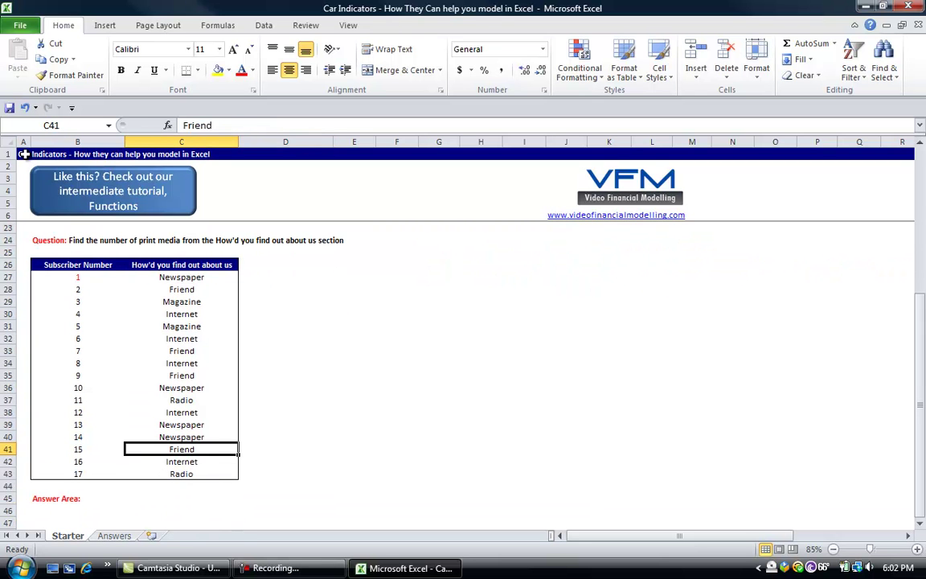
key("Up")
key("Up")
key("Up")
key("Up")
key("Up")
key("Up")
key("Up")
key("Up")
key("Up")
key("Up")
key("Up")
key("Up")
key("Up")
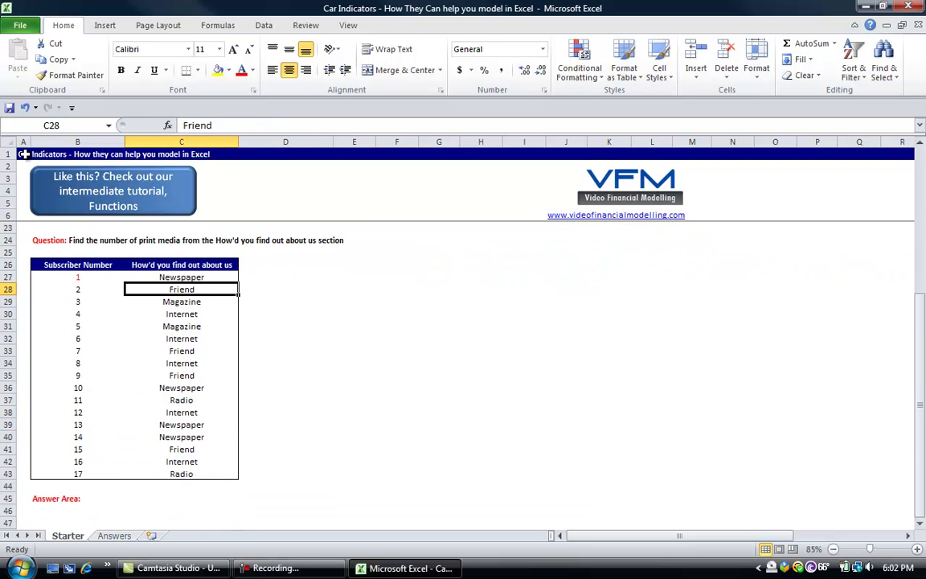
key("Up")
key("Right")
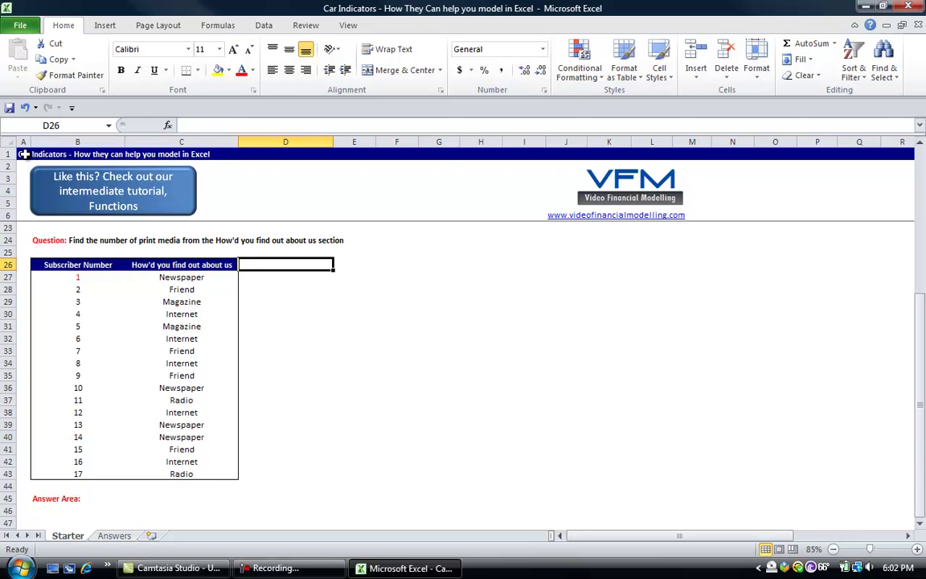
type("print=1,non-print=0")
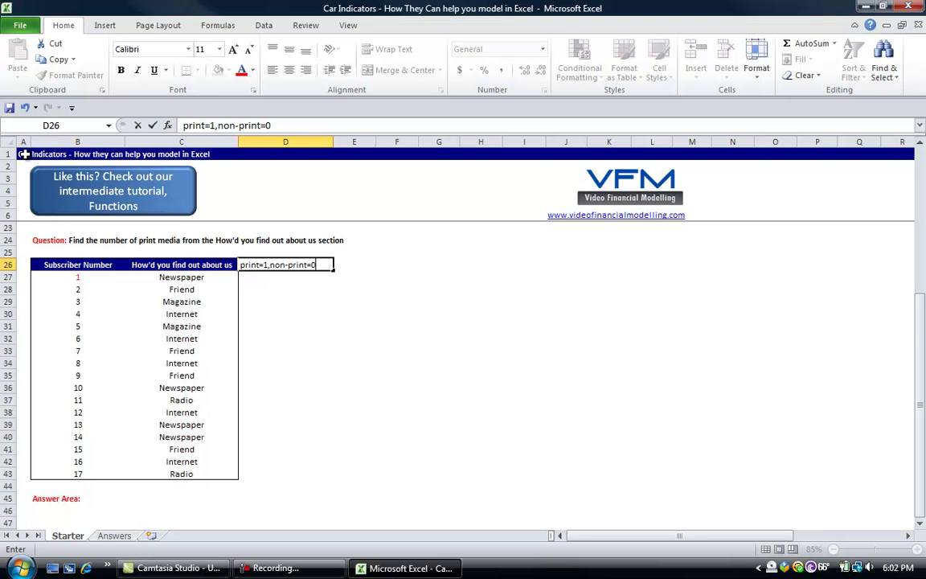
Step: Enter the print=1,non-print=0 header in D26 and paste the existing table header's formatting onto it
key("Return")
key("Up")
key("Left")
key("ctrl+c")
key("Right")
key("alt+e")
key("s")
key("t")
key("Return")
key("Escape")
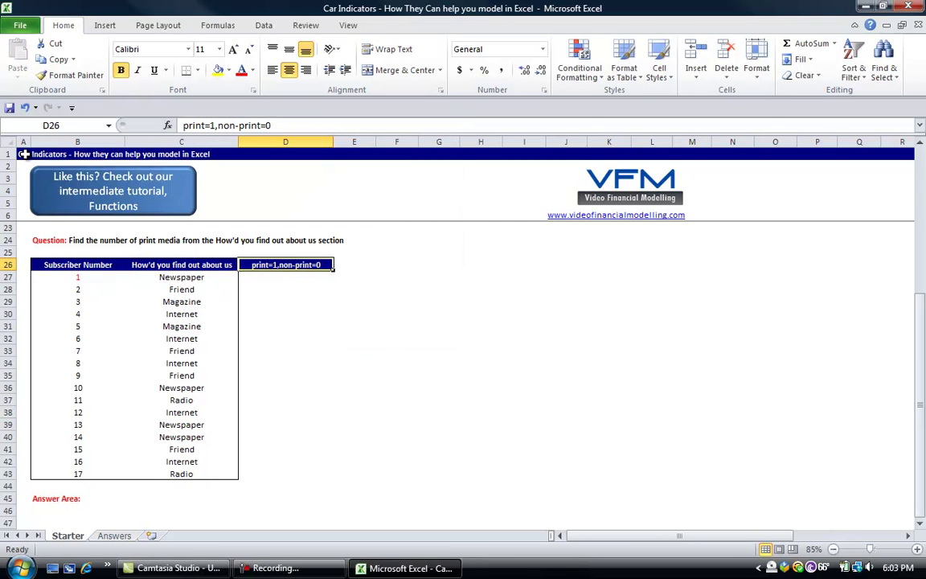
Step: Highlight the first Newspaper and Magazine responses in yellow, then return to D27
key("Down")
key("Down")
key("Down")
key("Down")
key("Up")
key("Up")
key("Left")
key("Up")
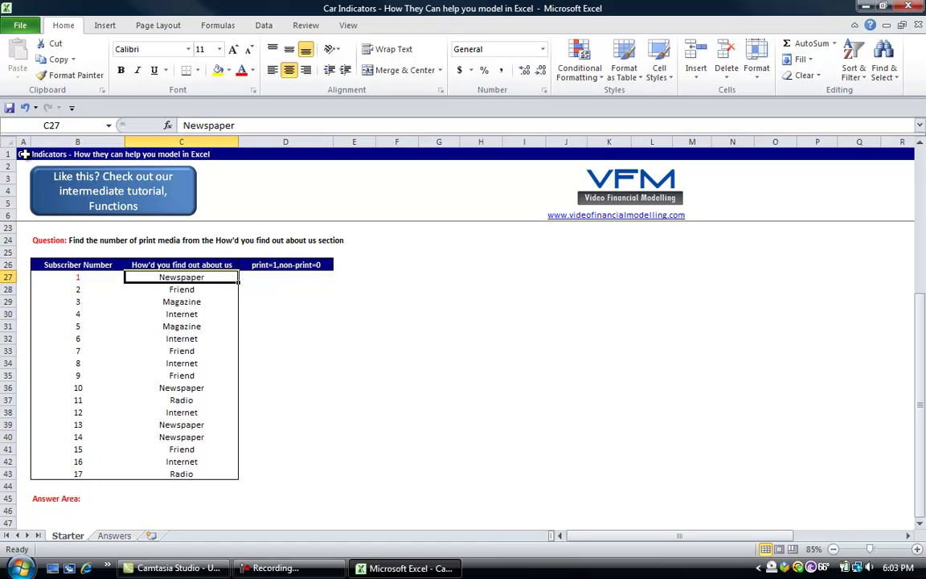
key("ctrl+shift+h")
key("Down")
key("Down")
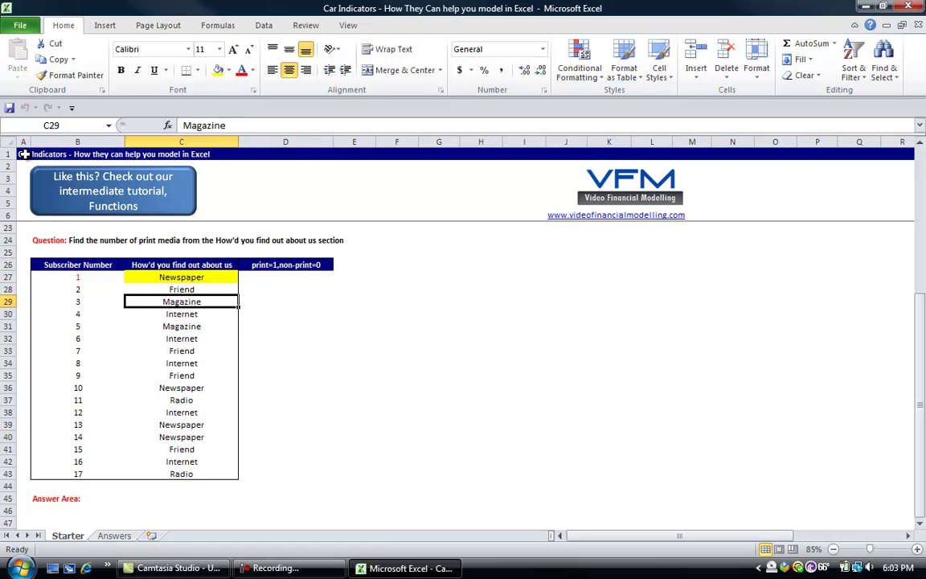
key("ctrl+shift+h")
key("Up")
key("Up")
key("Right")
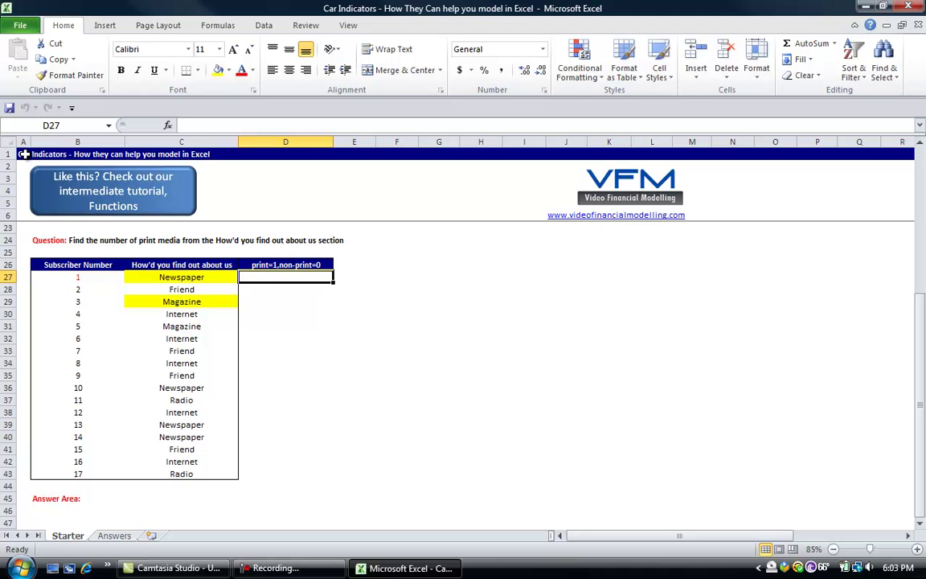
Step: Enter =OR(C27="Newspaper",C27="Magazine")*1 in D27 and fill it down to D43
type("=or")
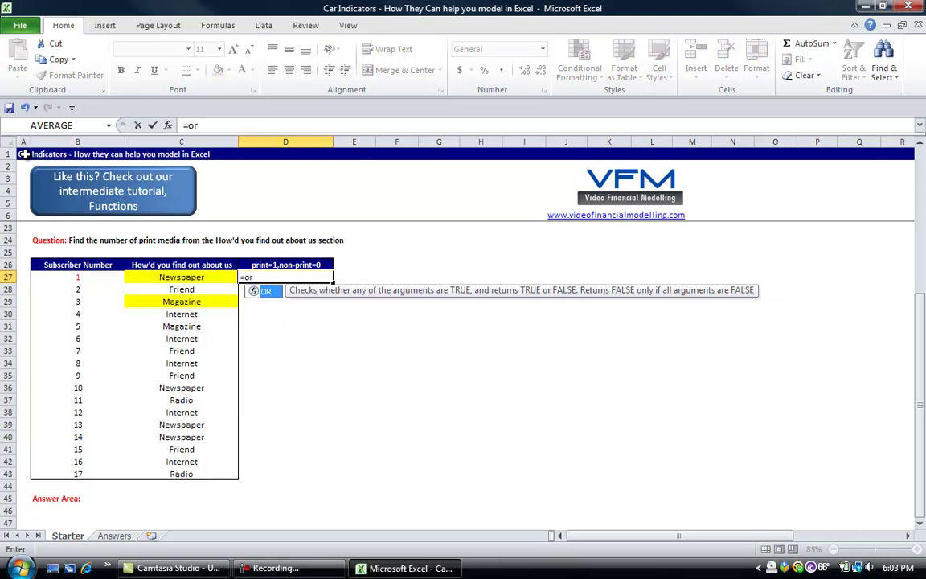
type("(")
key("Left")
type("=\"Newspaper")
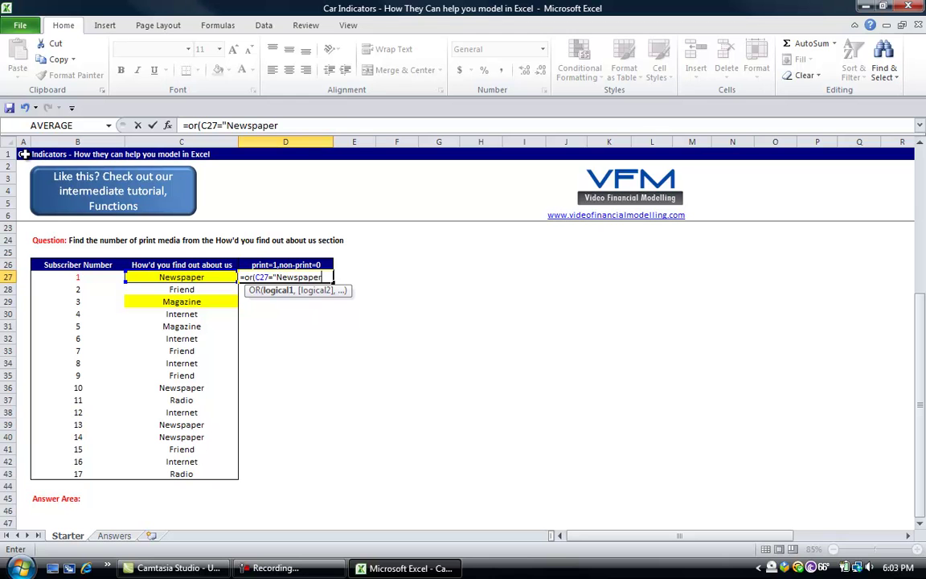
type("\"")
type(",")
type("C27=")
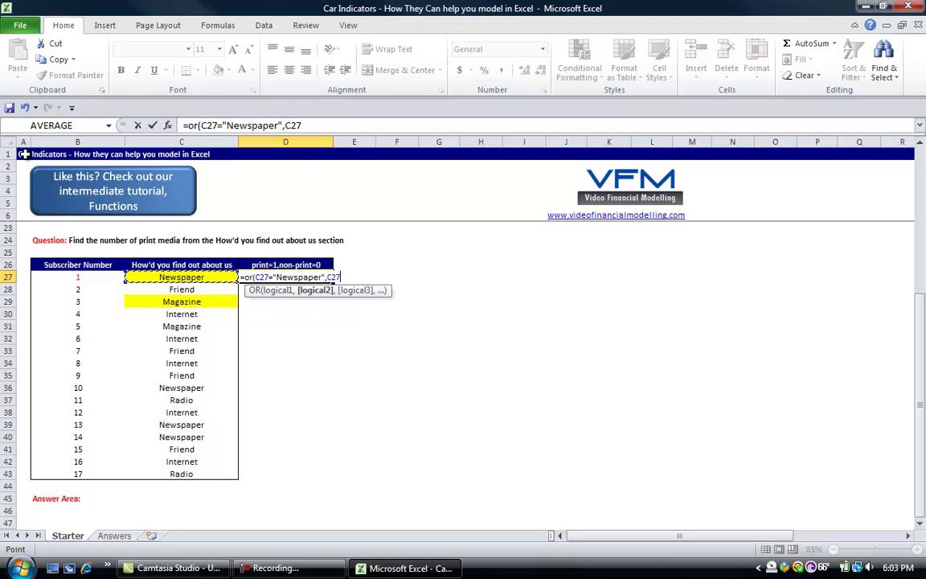
type("\"Magazine\"")
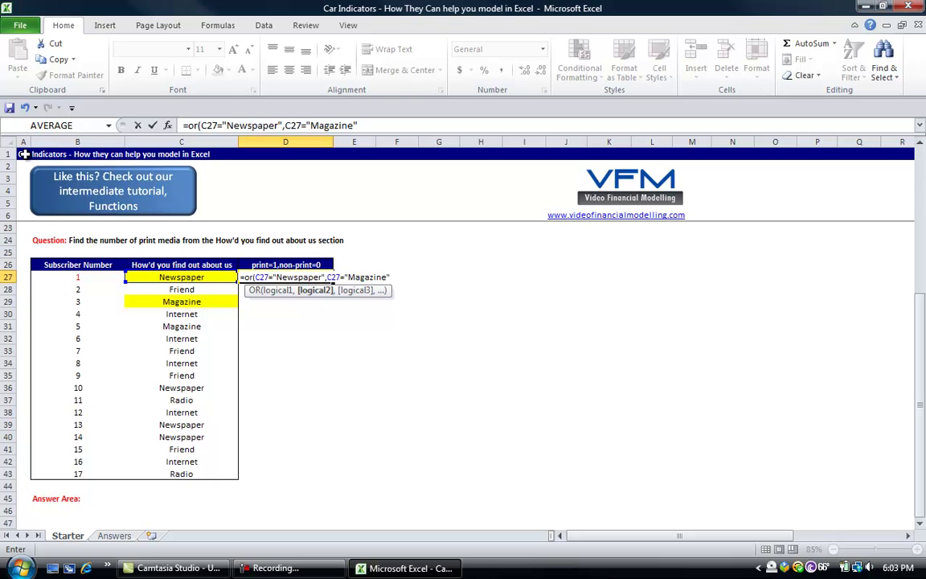
type(")*")
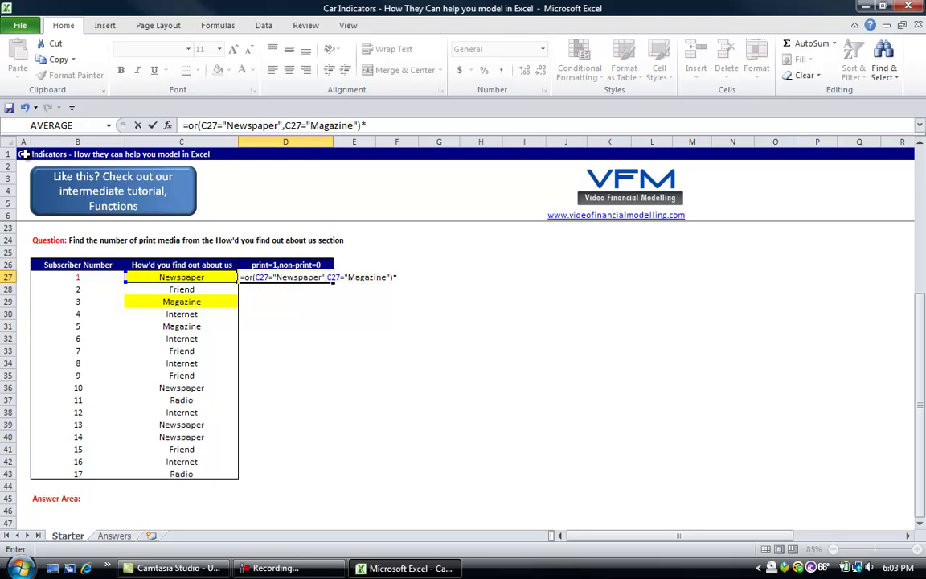
type("1")
key("Tab")
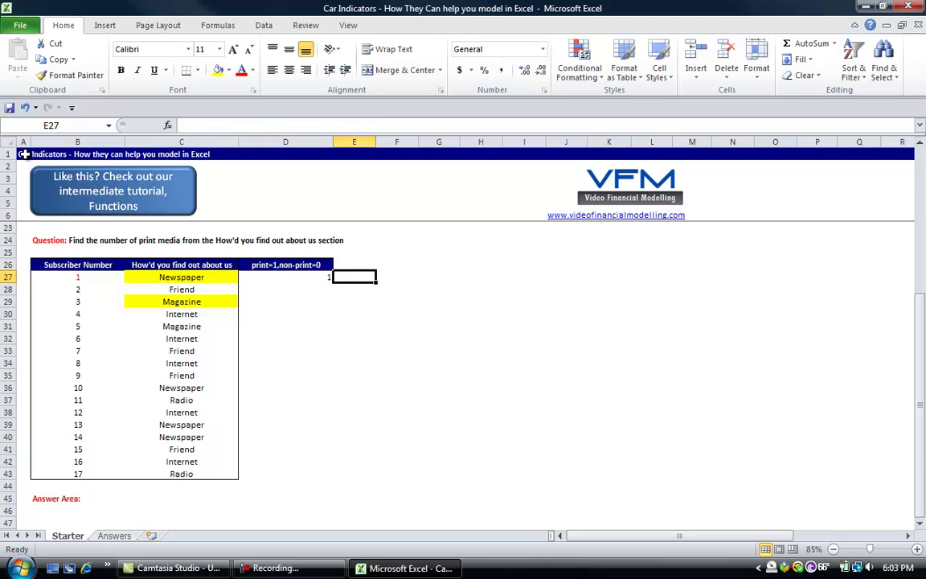
key("Left")
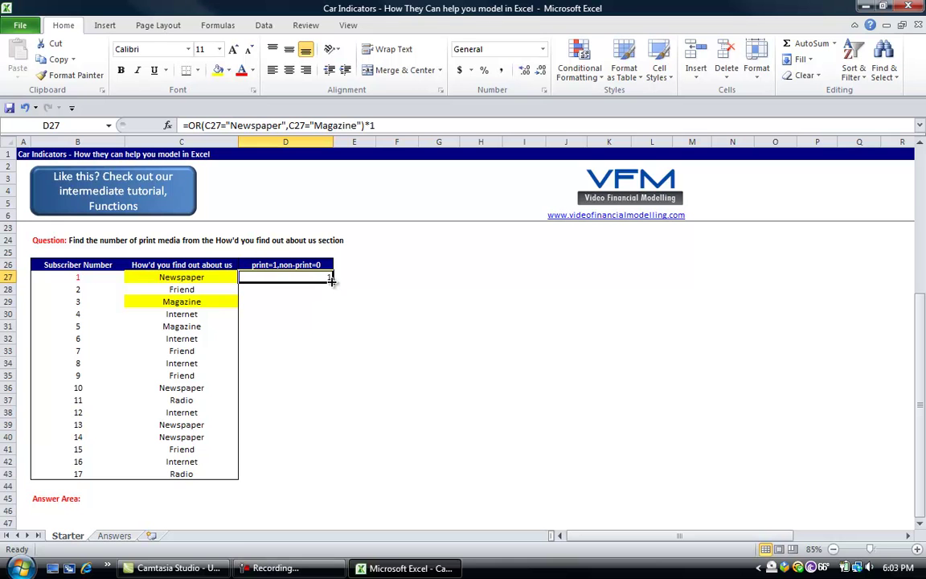
left_click_drag(331, 279, 328, 479)
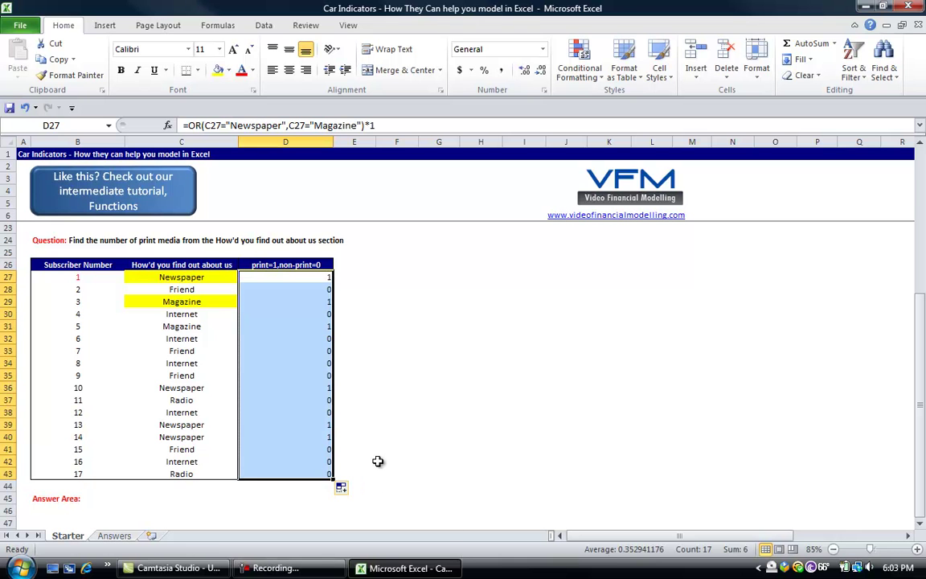
Step: Format D27:D43 to show zeros as dashes and shade the 1s in D27, D28 and D31 grey
key("ctrl+shift+m")
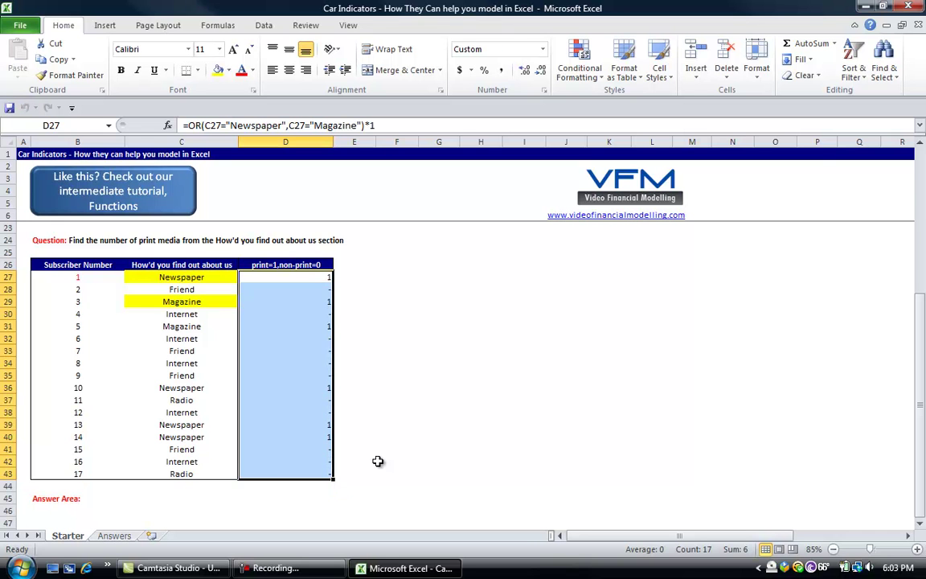
key("Down")
key("Down")
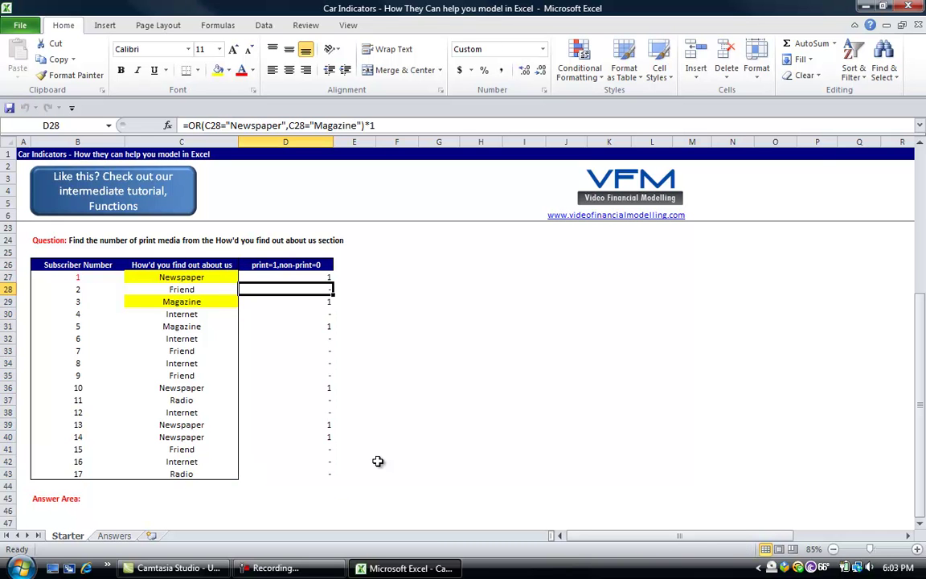
key("Up")
key("Up")
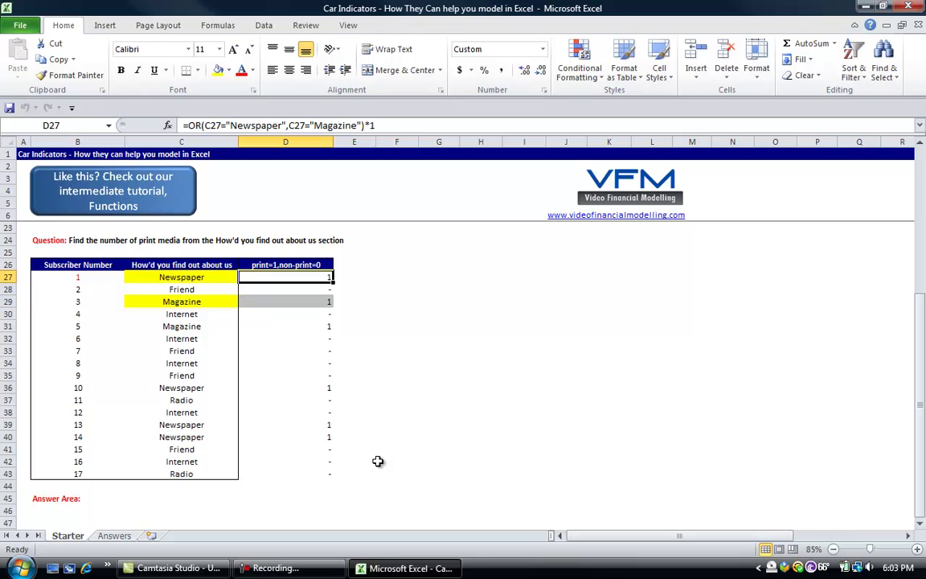
key("Down")
key("Down")
key("Down")
key("Down")
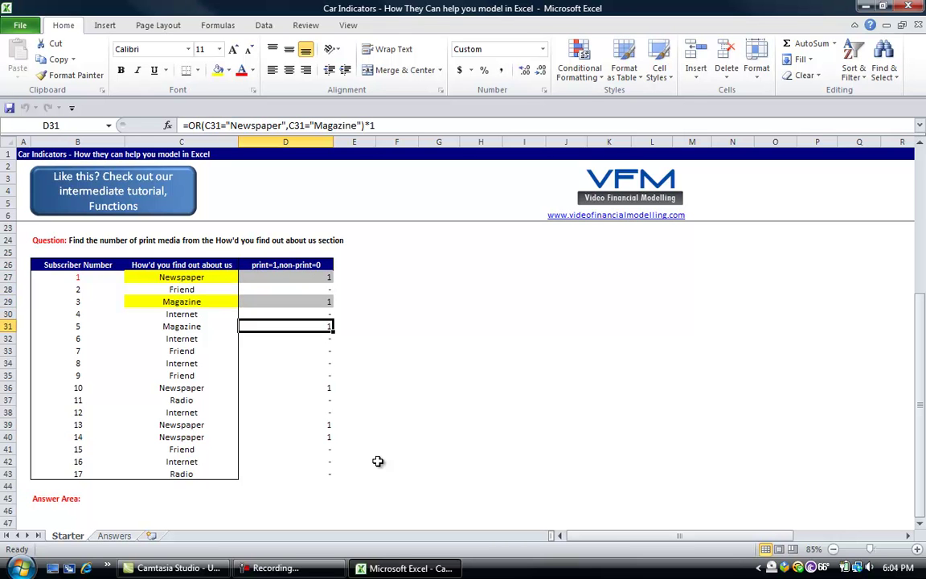
key("Down")
key("Down")
key("Down")
key("Down")
key("Down")
Step: Shade the remaining 1s in D36, D39 and D40 grey, then start a =SUM formula in the Answer Area
key("Down")
key("Down")
key("Down")
key("Down")
key("Up")
key("Down")
key("Down")
key("Down")
key("Down")
key("Down")
key("Down")
key("Left")
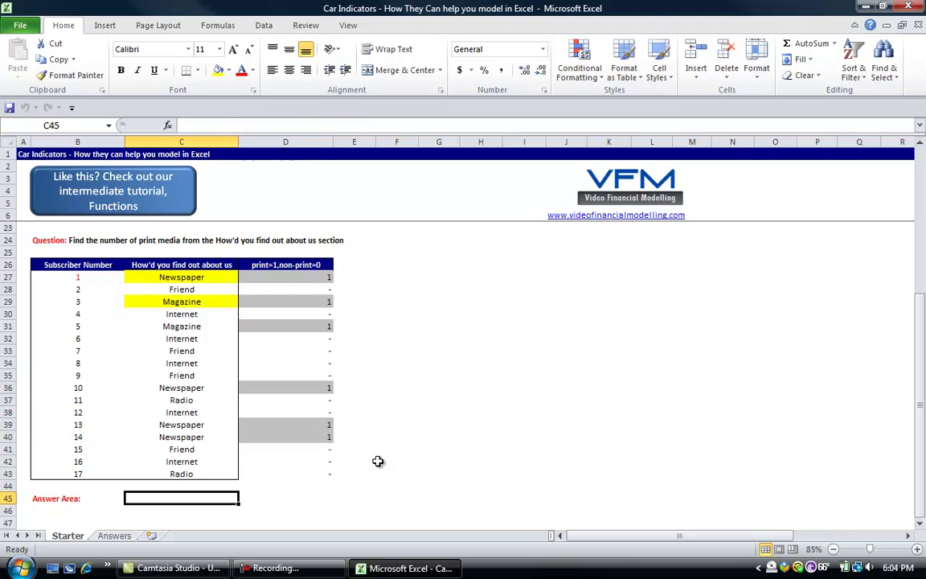
type("=sum(")
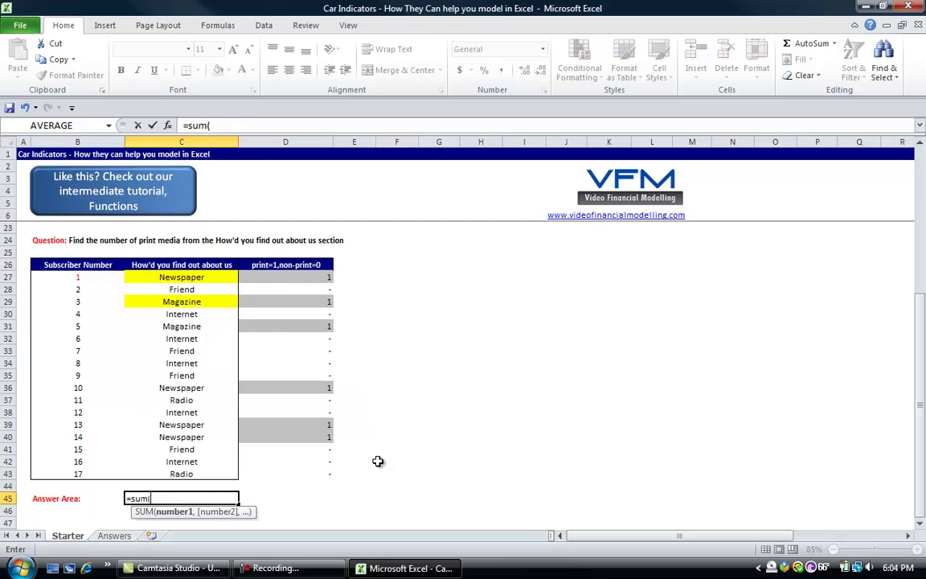
Step: Complete =SUM(D27:D43) in the Answer Area, returning 6 print-media responses
key("Right")
key("Up")
key("Up")
key("ctrl+shift+Up")
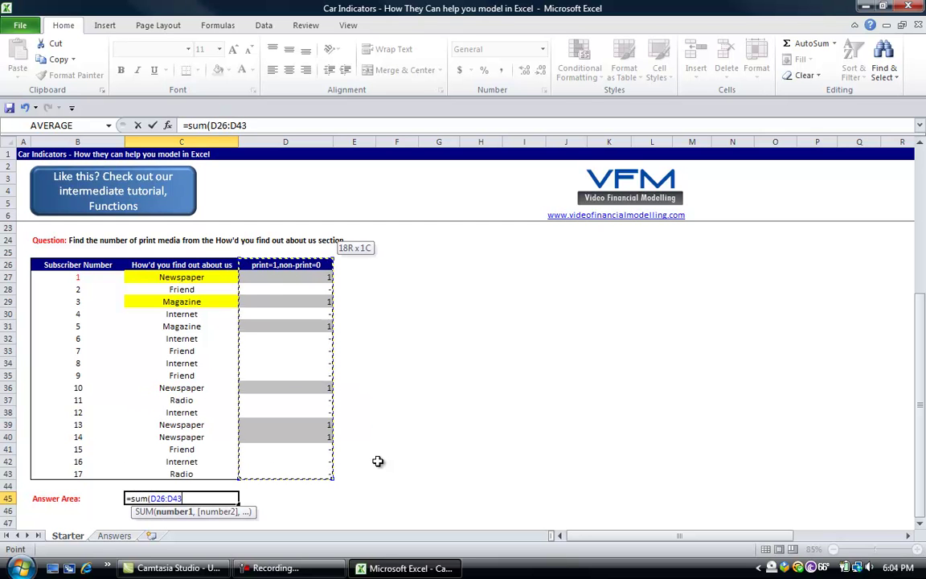
key("shift+Down")
key("Return")
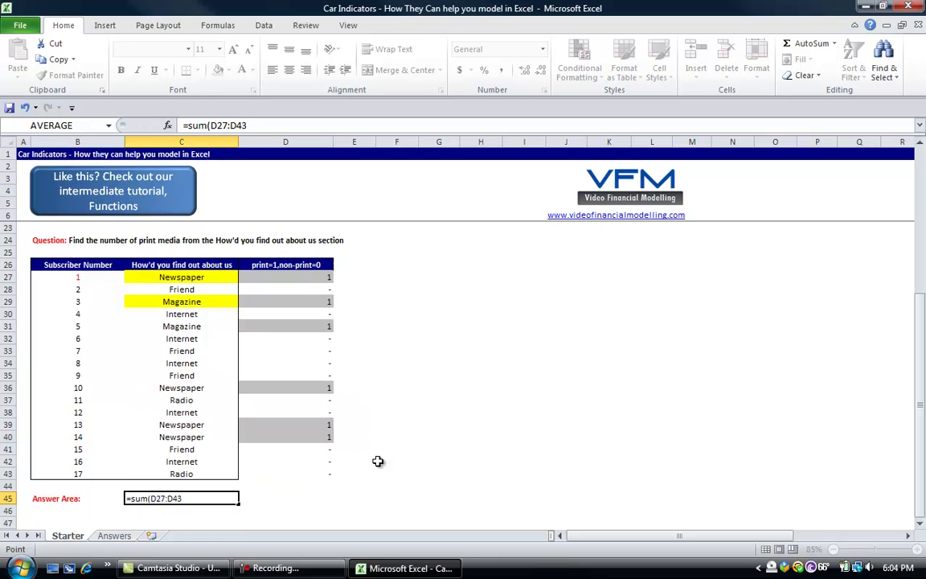
key("Up")
key("Right")
key("Up")
key("Up")
key("Up")
key("Up")
key("Up")
key("Up")
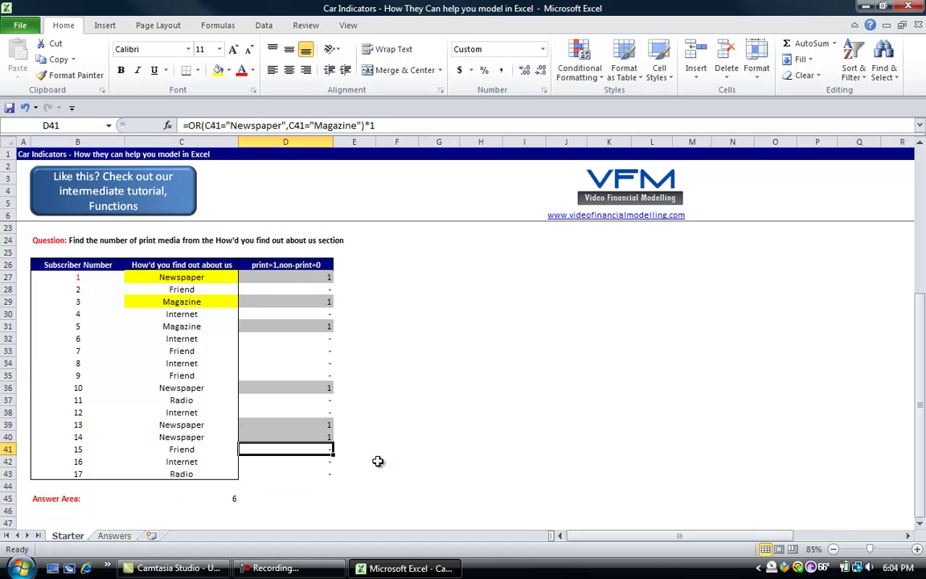
key("Up")
key("Up")
key("Up")
key("Up")
key("Up")
key("Up")
key("Up")
key("Up")
key("Up")
key("Up")
key("Up")
key("Up")
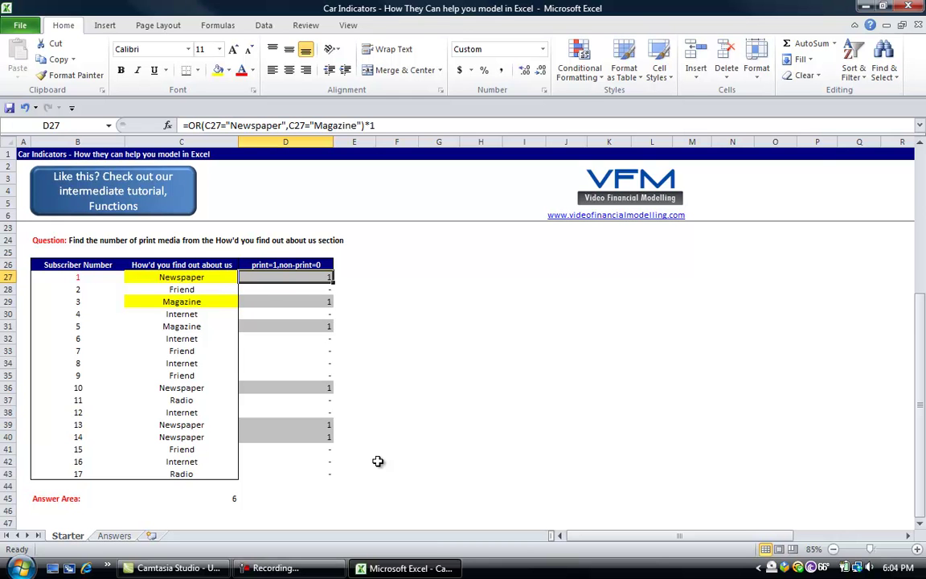
Step: Copy the OR test from D27's formula into E27 as its own formula, showing TRUE
key("Right")
key("Left")
key("F2")
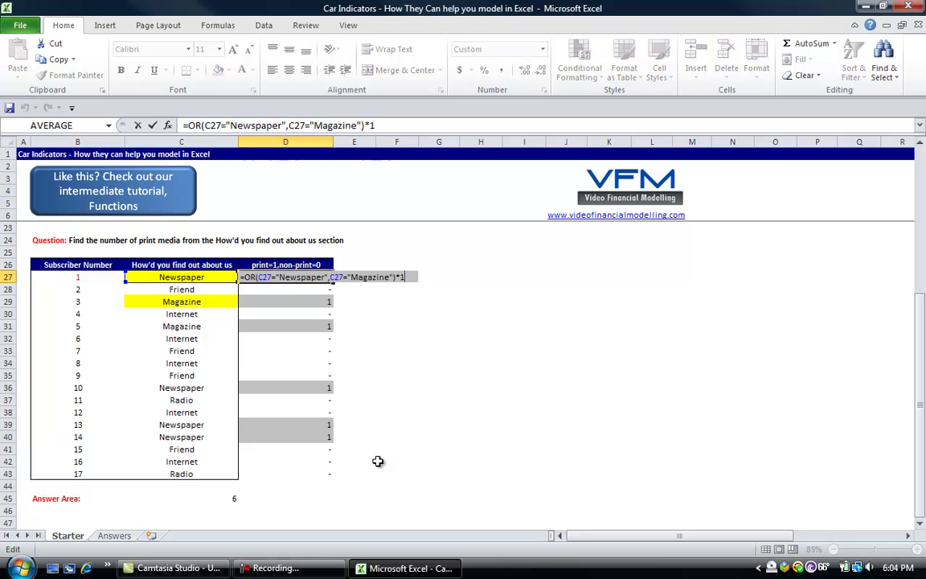
key("Left")
key("Left")
key("Left")
key("shift+Left")
key("shift+Left")
key("shift+Left")
key("shift+Left")
key("shift+Left")
key("shift+Left")
key("shift+Left")
key("shift+Left")
key("shift+Left")
key("shift+Left")
key("shift+Left")
key("shift+Left")
key("shift+Left")
key("shift+Left")
key("shift+Left")
key("shift+Left")
key("shift+Left")
key("shift+Left")
key("shift+Left")
key("shift+Left")
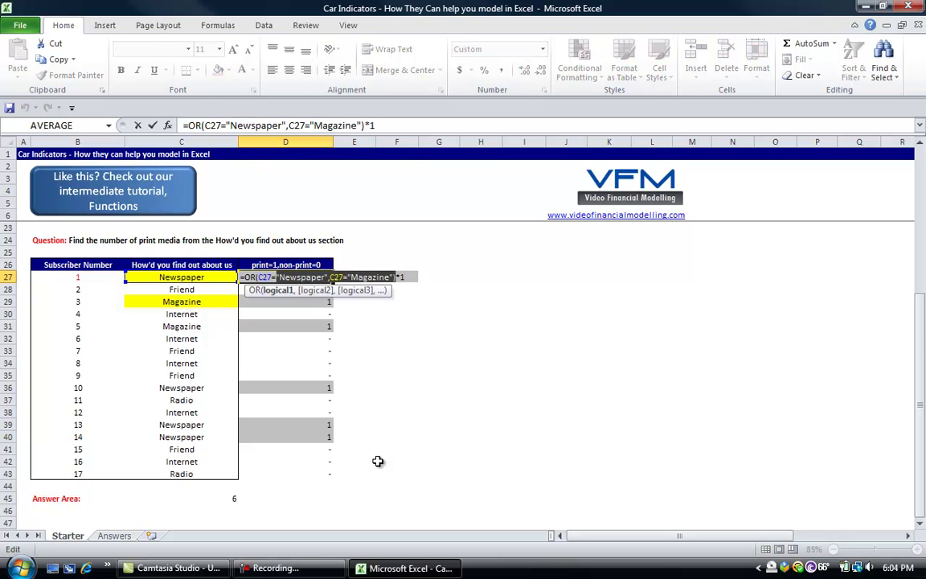
key("Return")
key("Up")
key("Right")
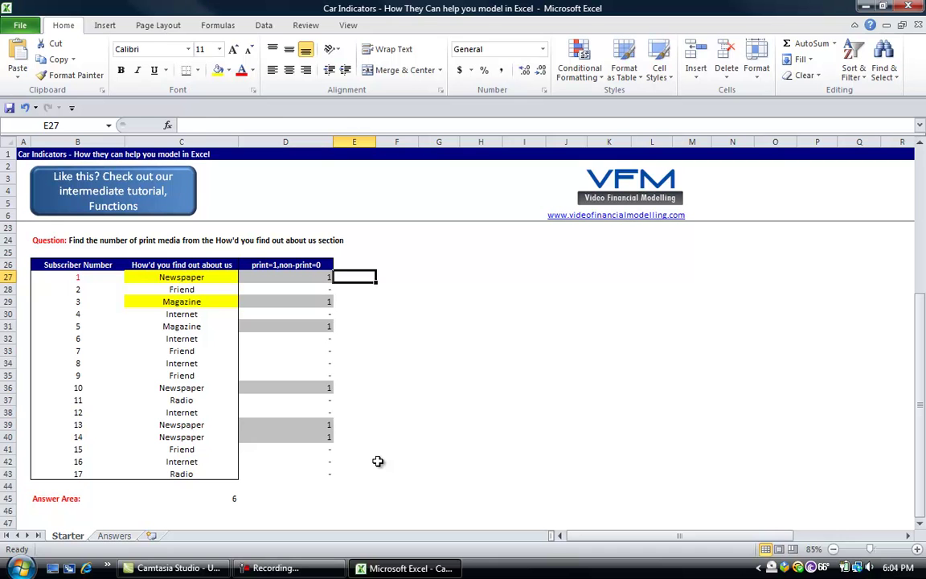
type("=")
key("ctrl+v")
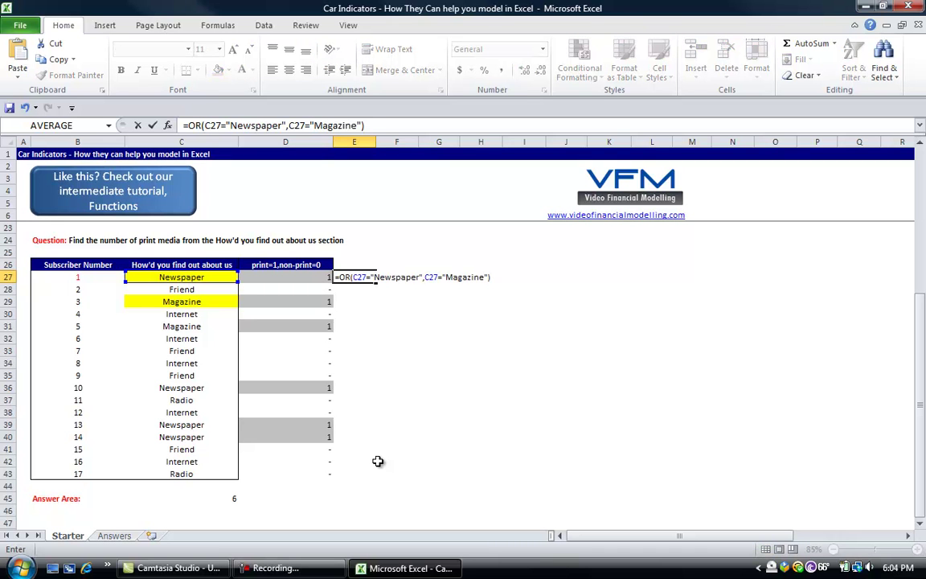
key("Return")
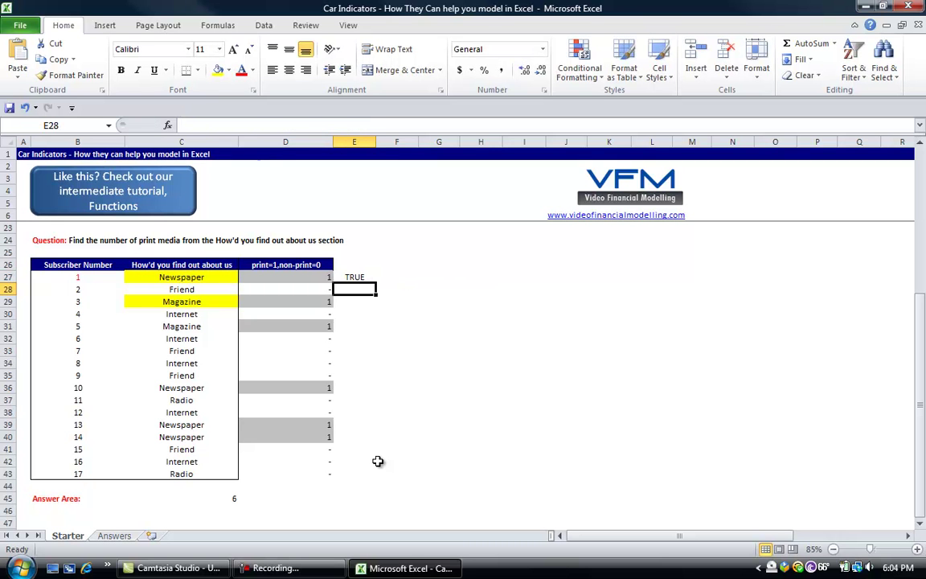
Step: Compare with D27, then append *1 to E27's formula so it shows 1
key("Up")
key("Left")
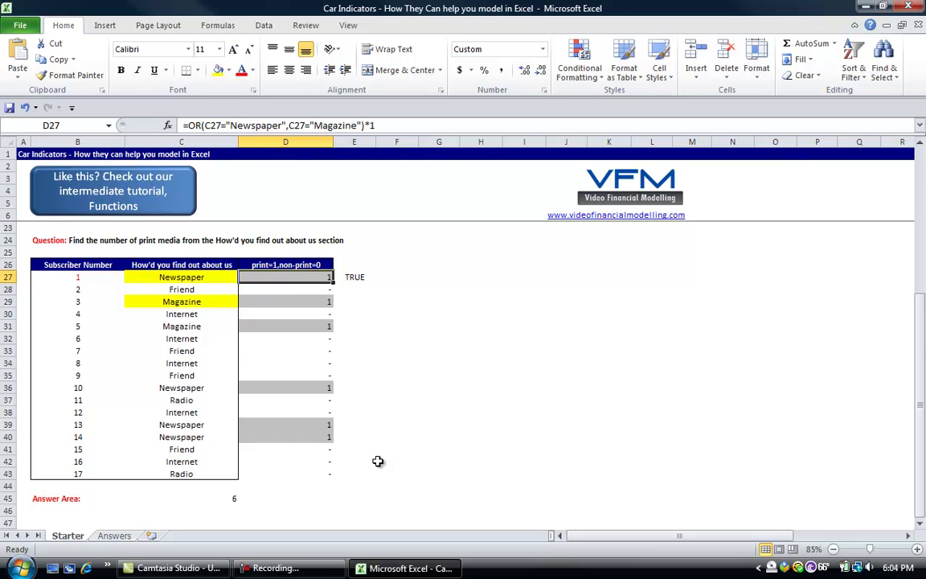
key("Right")
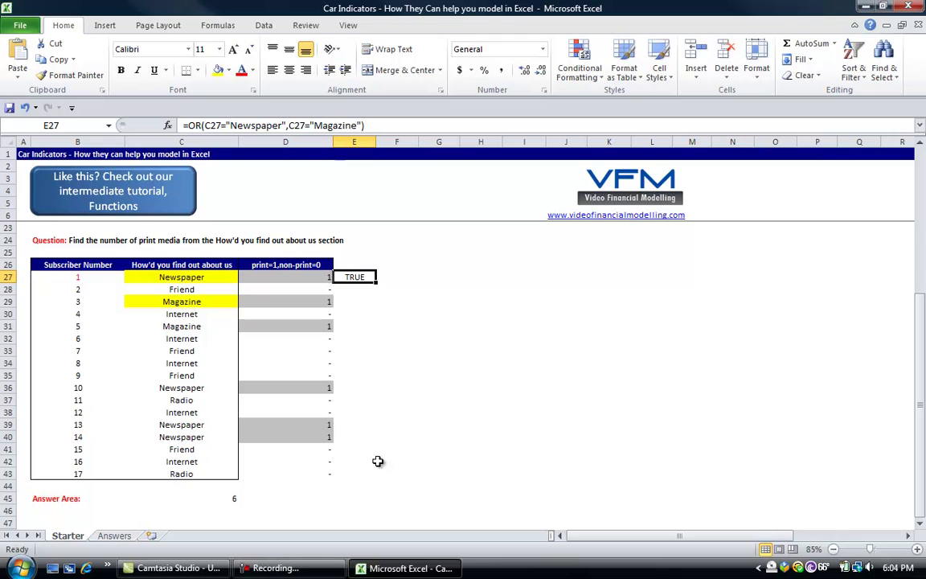
key("F2")
type("*1")
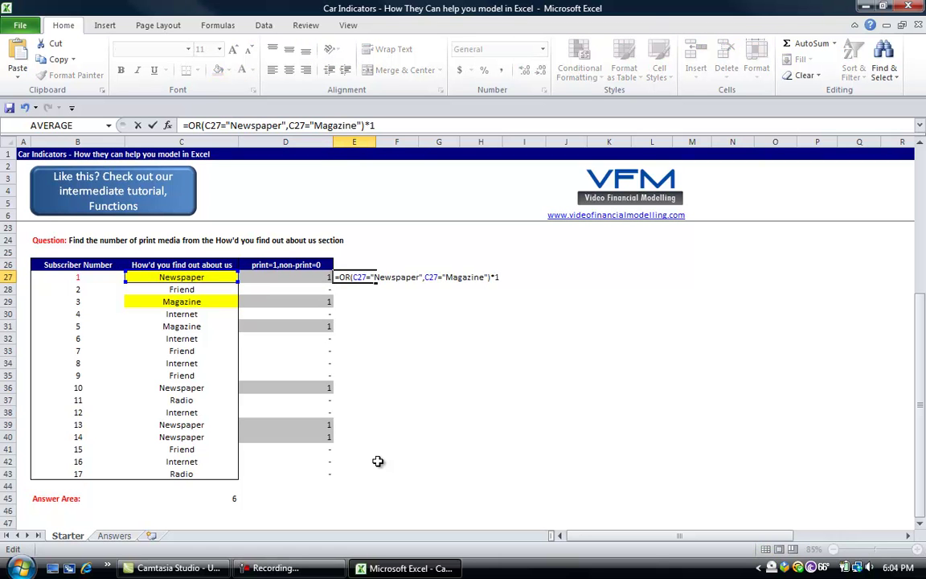
key("Return")
Step: Fill E27's formula down into E28 and confirm it shows 0
key("Up")
key("Down")
key("Up")
key("shift+Down")
key("ctrl+d")
key("Down")
key("F2")
key("Return")
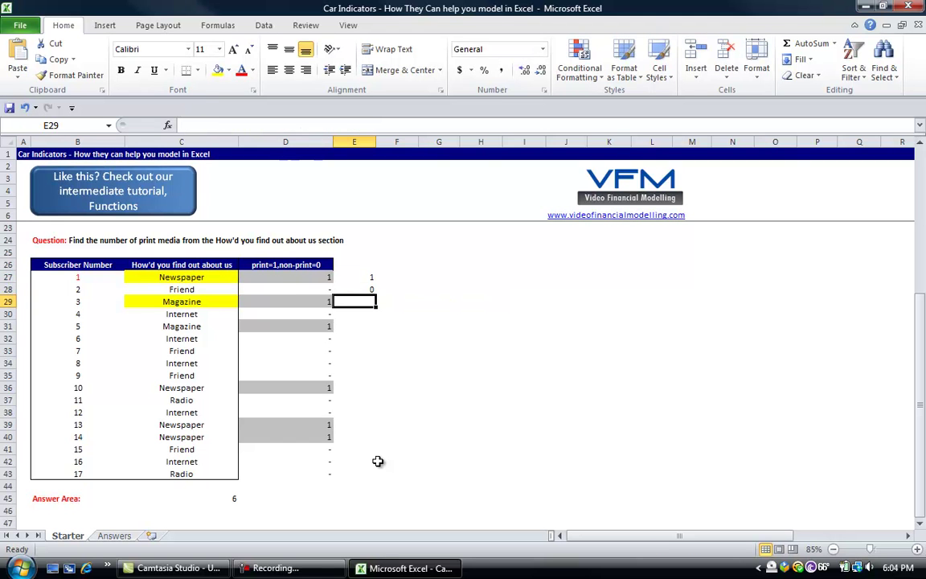